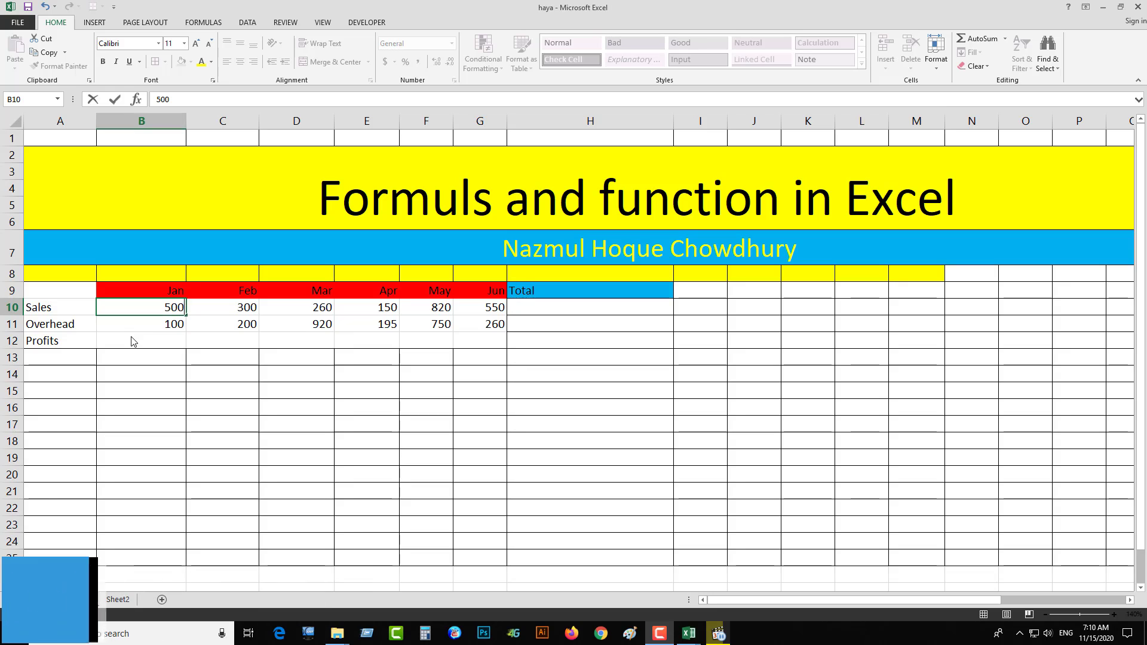
- Enter the formula =b10-b11 in cell B12 to calculate the January profit
{"action": "left_click", "coordinate": [131, 338]}
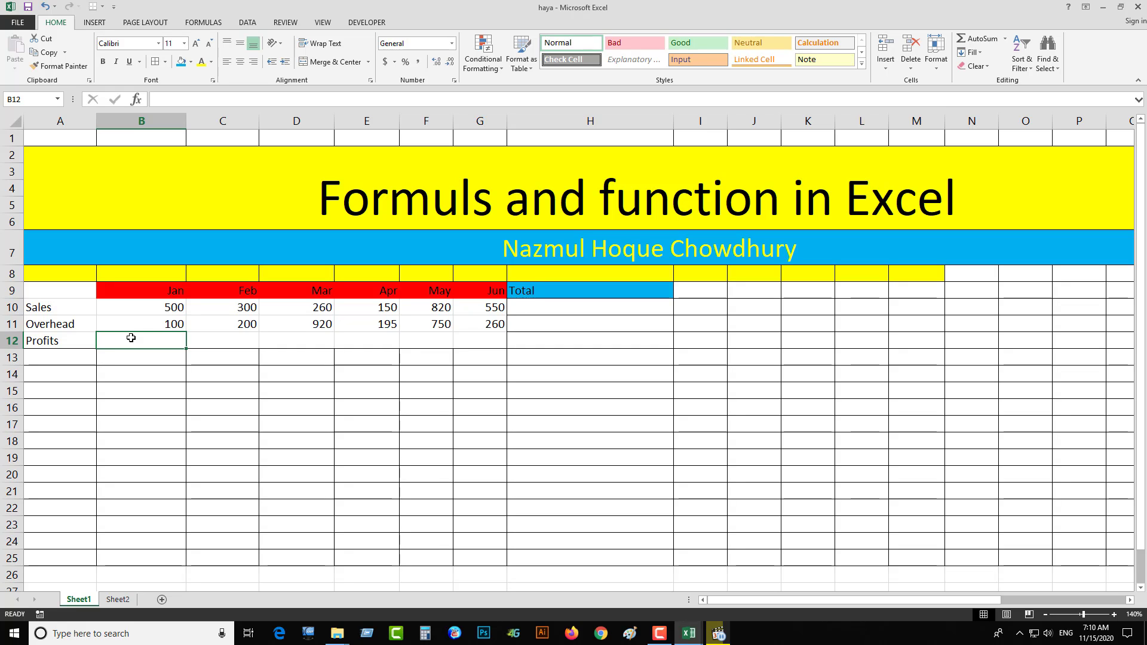
{"action": "type", "text": "="}
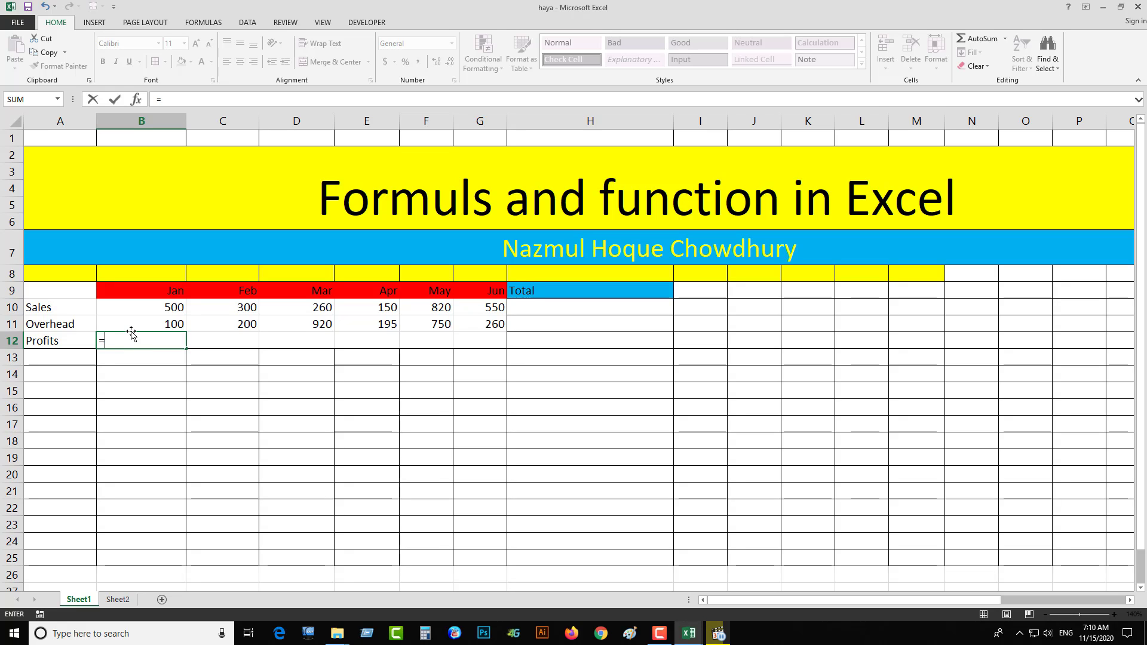
{"action": "type", "text": "b"}
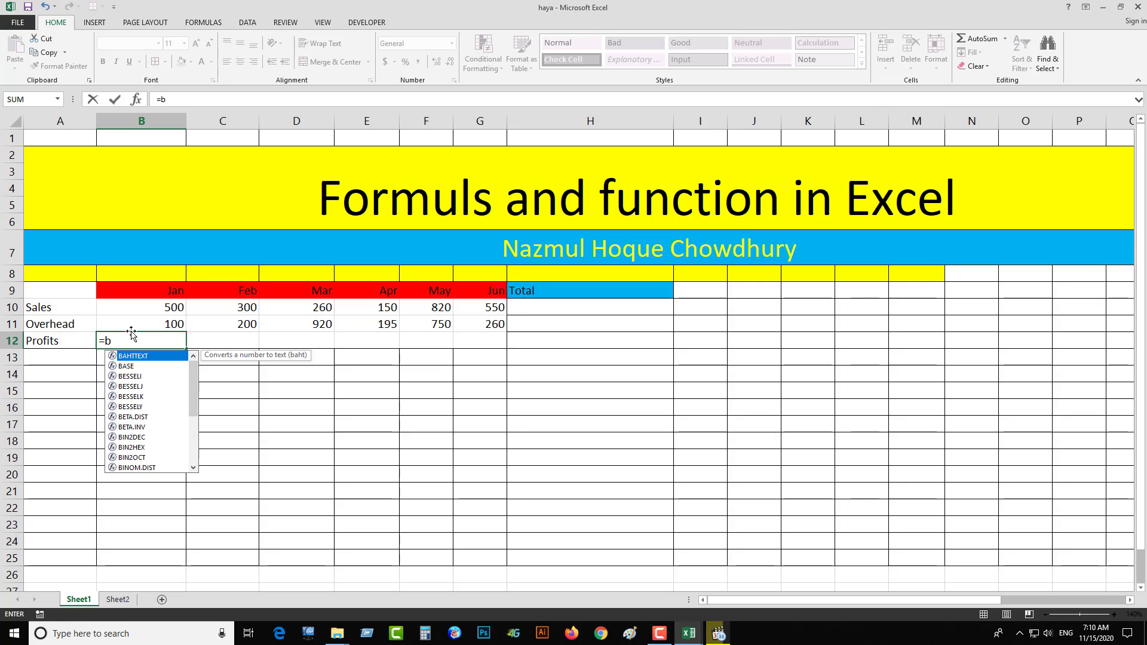
{"action": "type", "text": "10"}
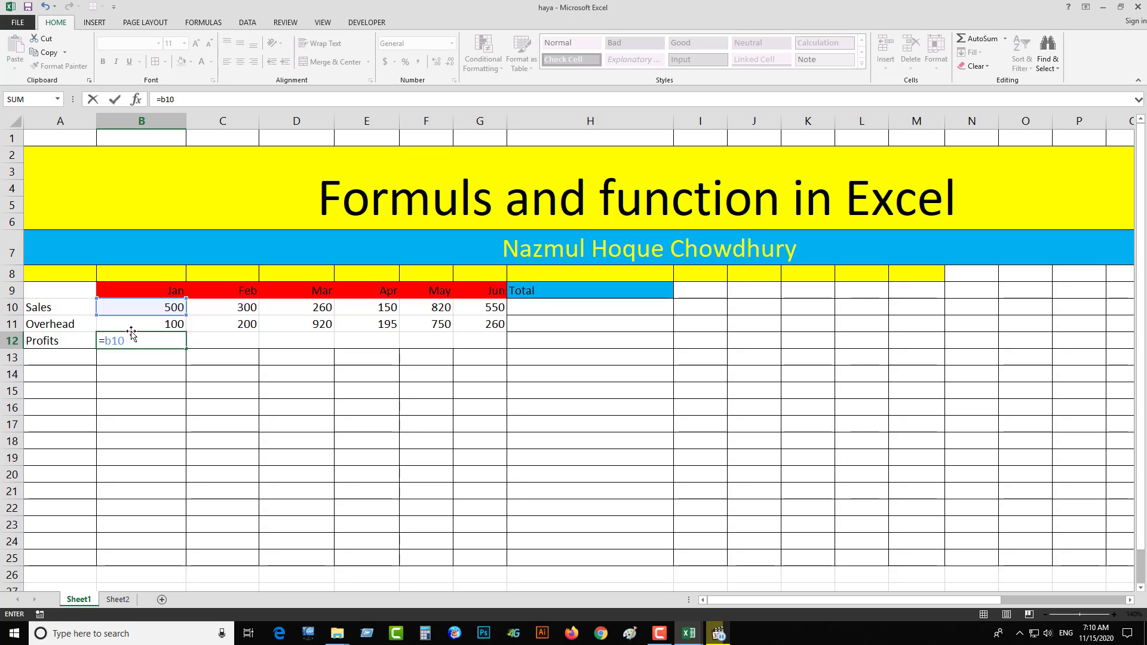
{"action": "type", "text": "-b11"}
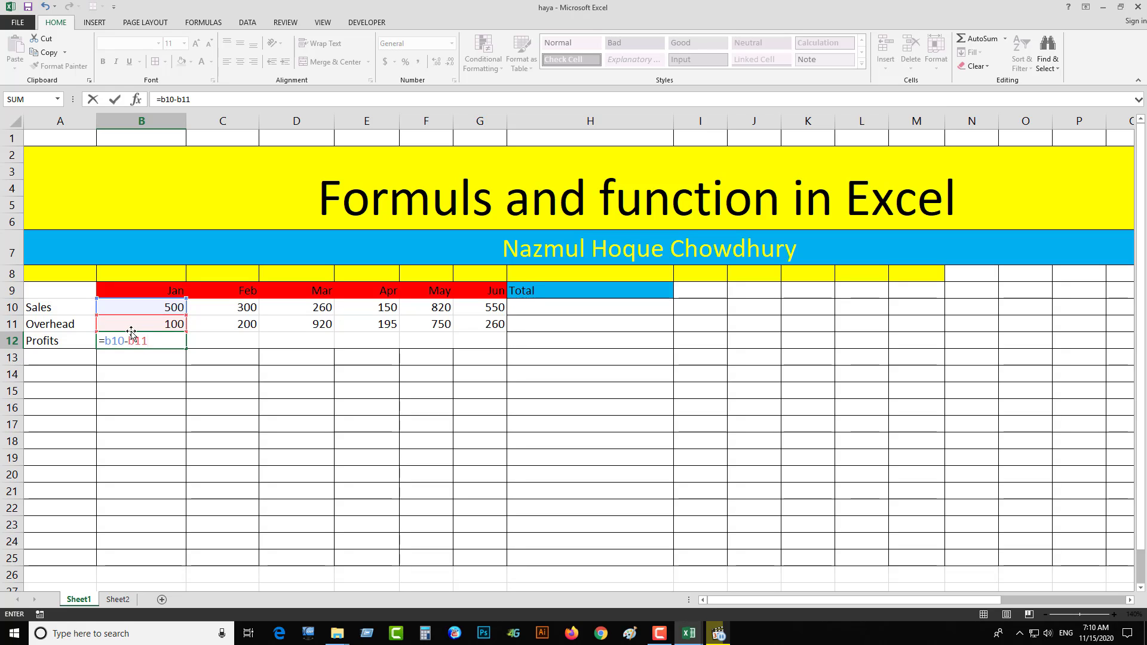
{"action": "key", "text": "Return"}
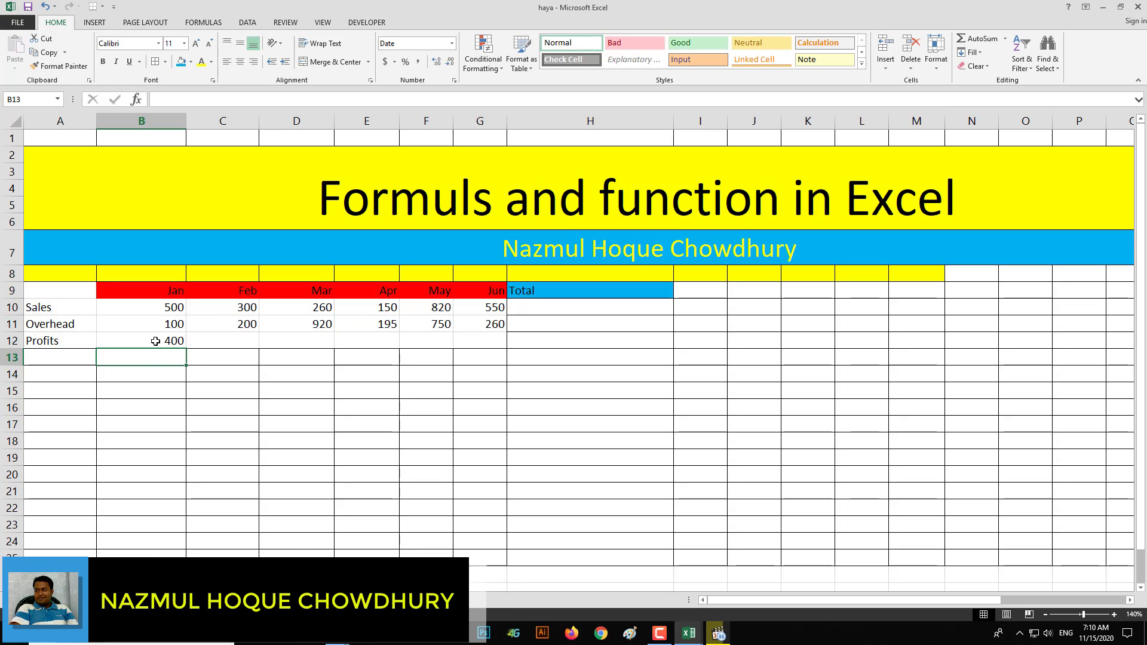
- Clear the January profit in B12 and enter =B10-B11 again using references to the cells above
{"action": "left_click", "coordinate": [155, 341]}
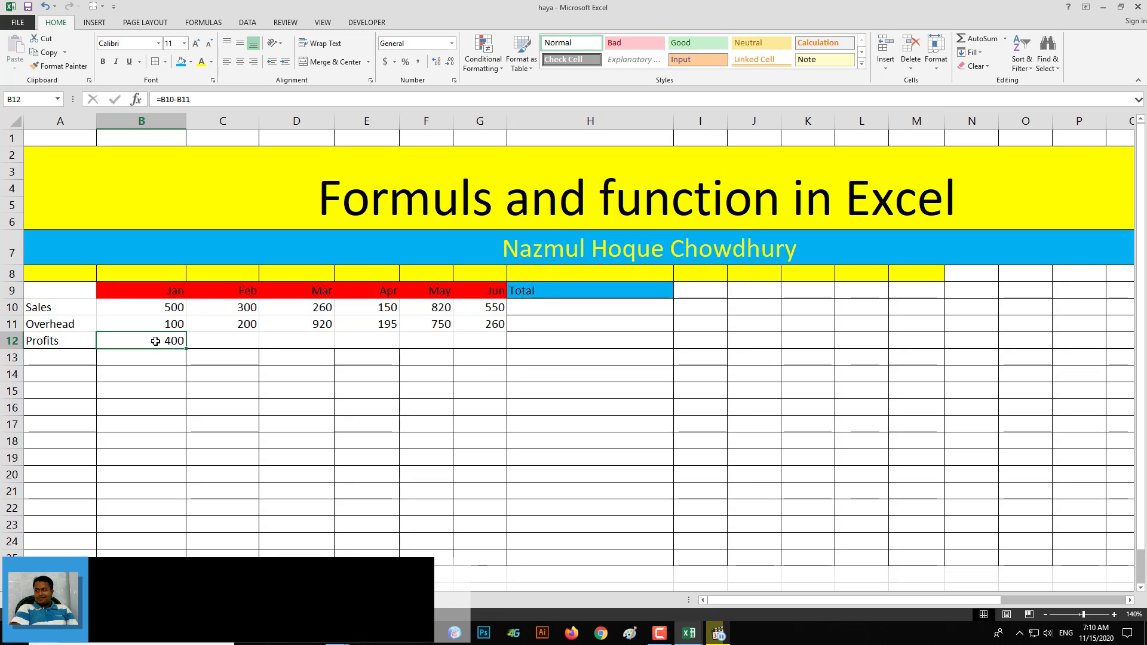
{"action": "key", "text": "Delete"}
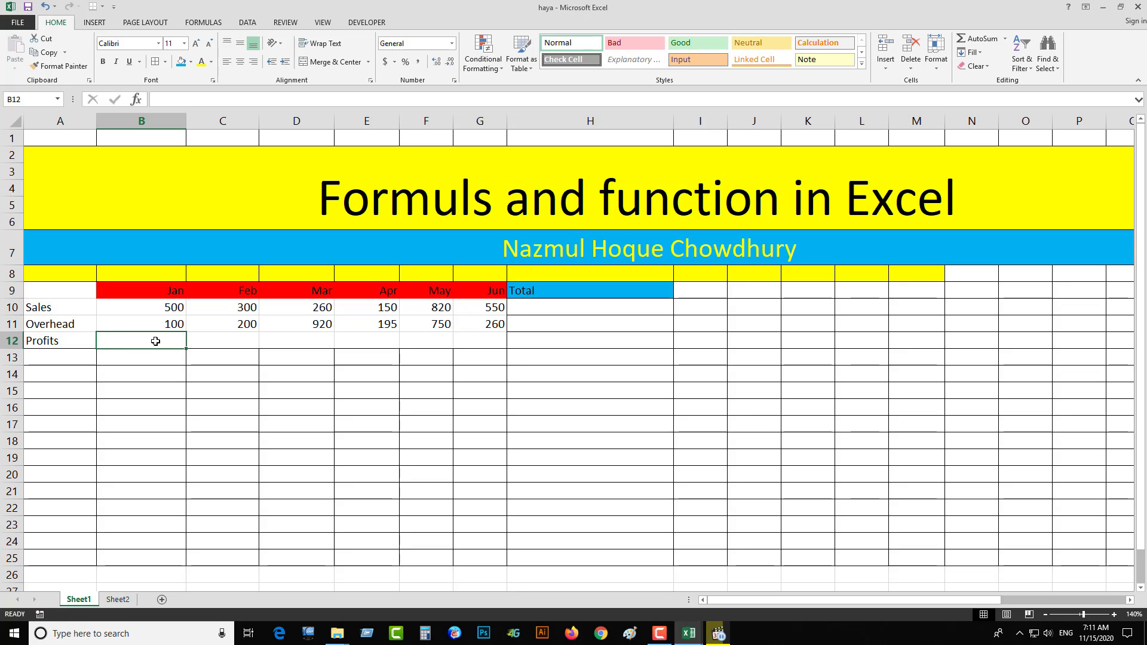
{"action": "type", "text": "="}
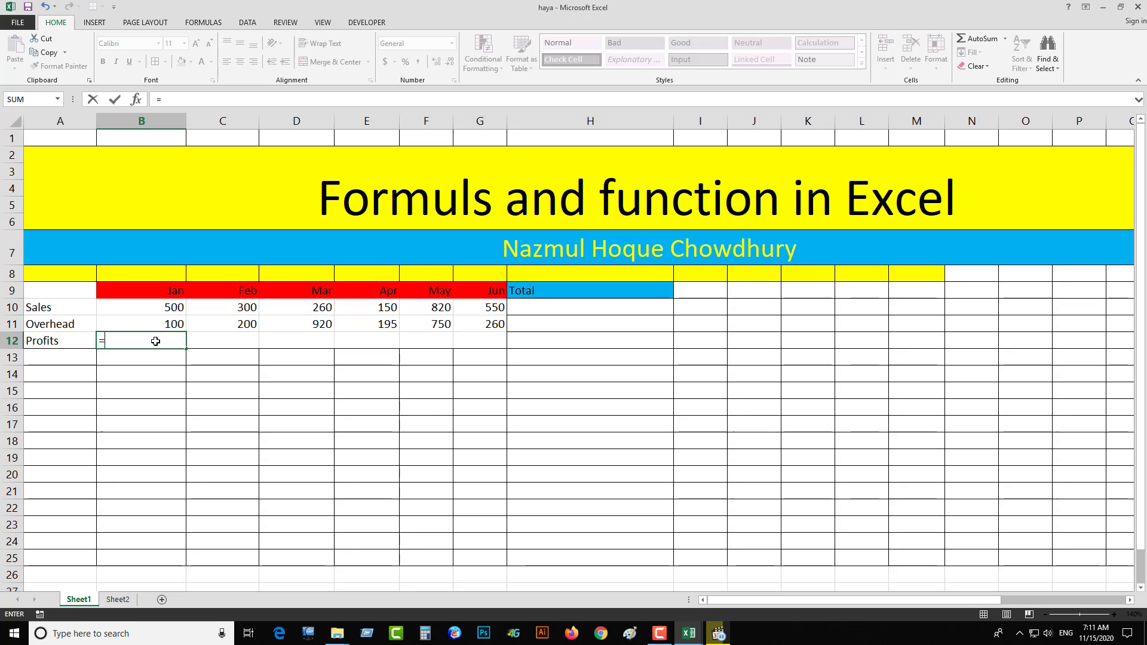
{"action": "key", "text": "Up"}
{"action": "key", "text": "Up"}
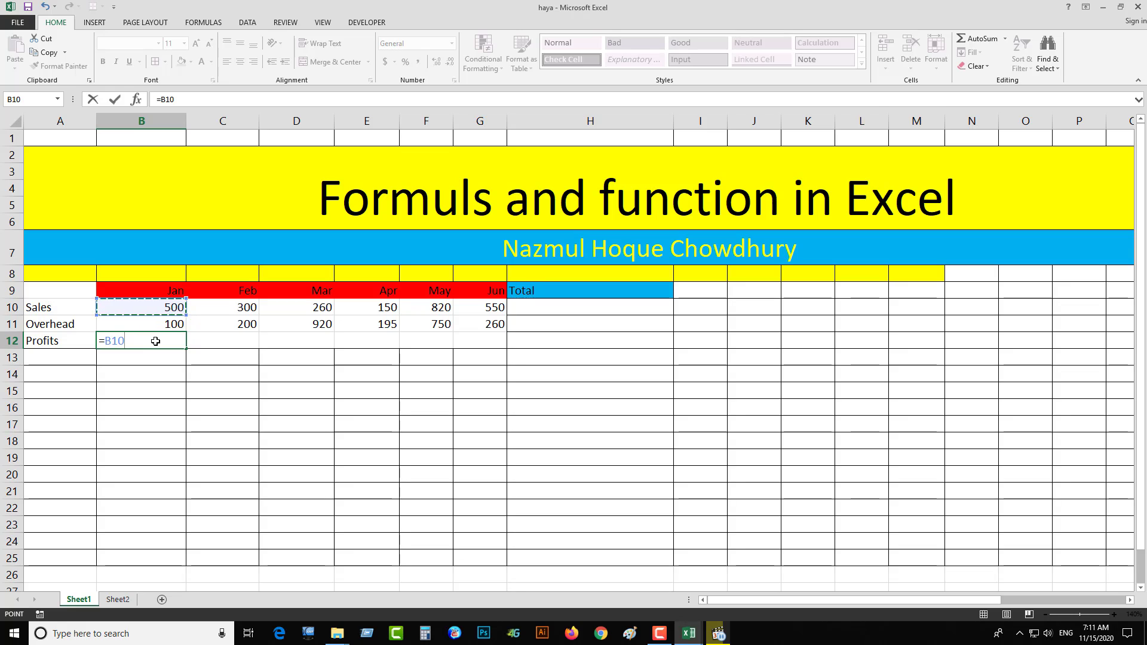
{"action": "type", "text": "-"}
{"action": "key", "text": "Up"}
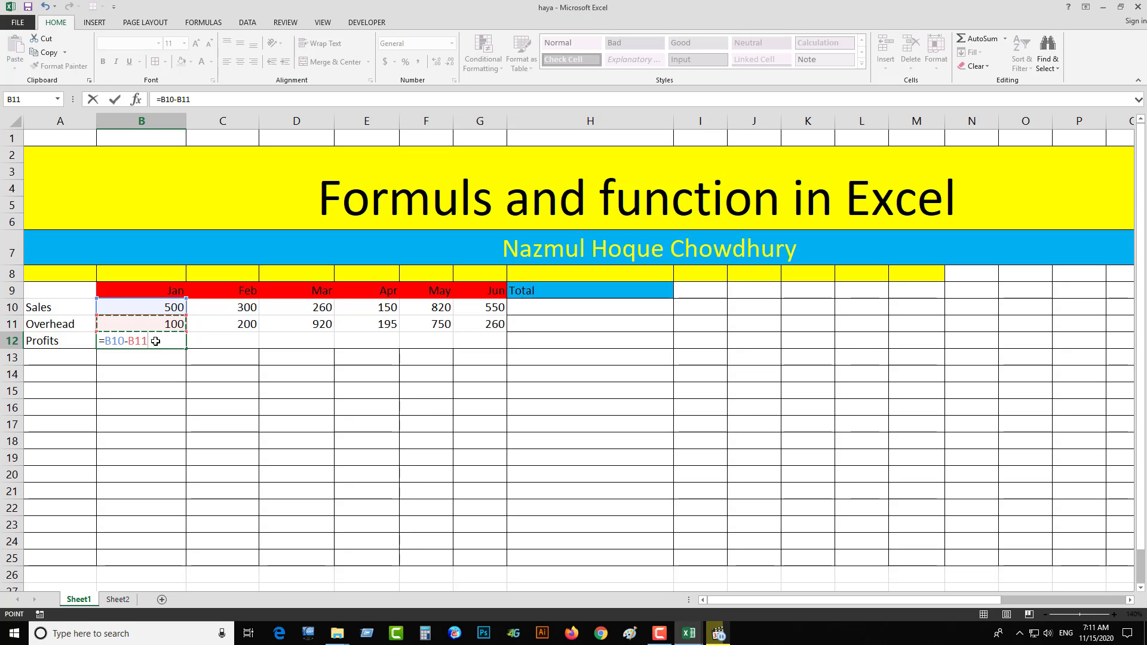
{"action": "key", "text": "Return"}
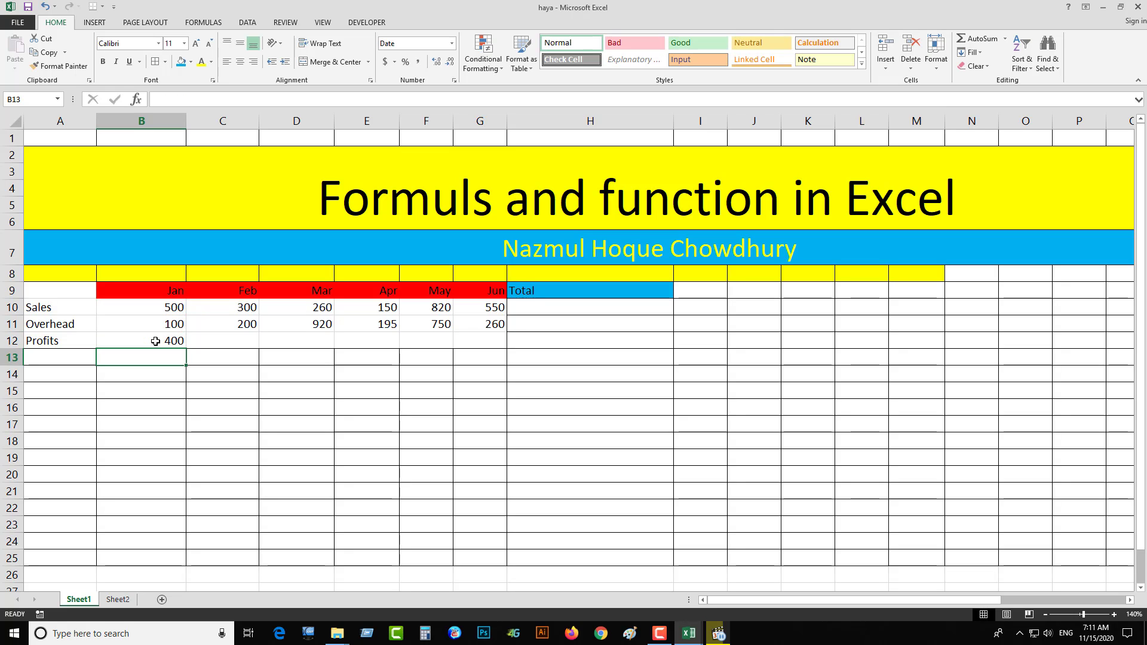
- Clear B12 once more and rebuild =B10-B11 by picking the January Sales and Overhead cells
{"action": "left_click", "coordinate": [155, 341]}
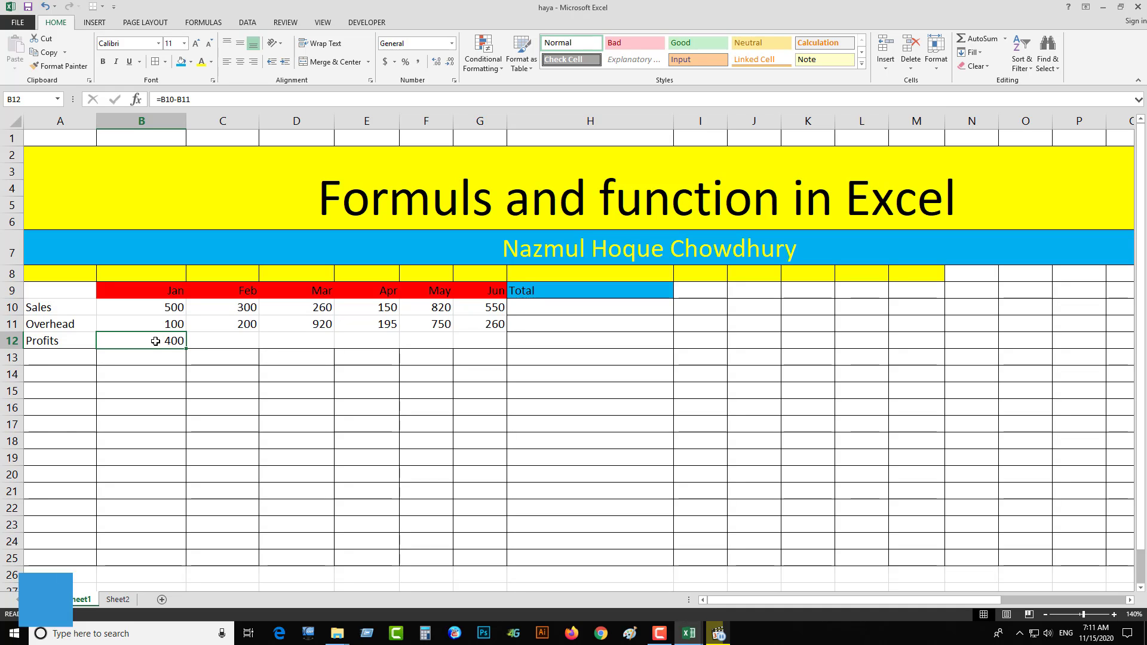
{"action": "key", "text": "Delete"}
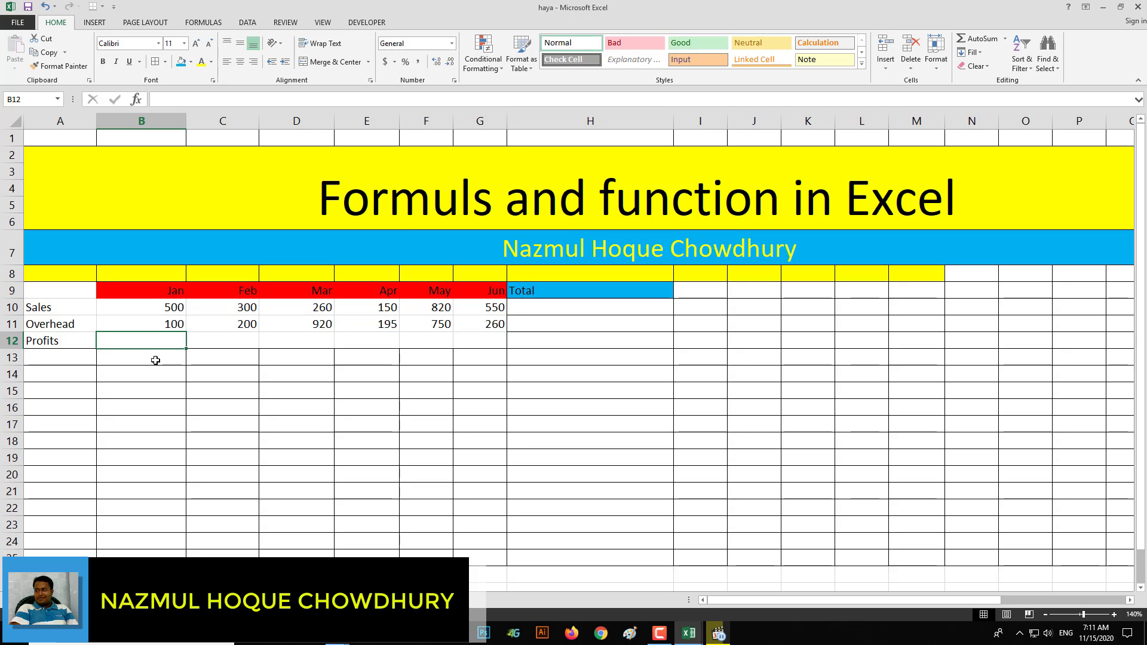
{"action": "type", "text": "="}
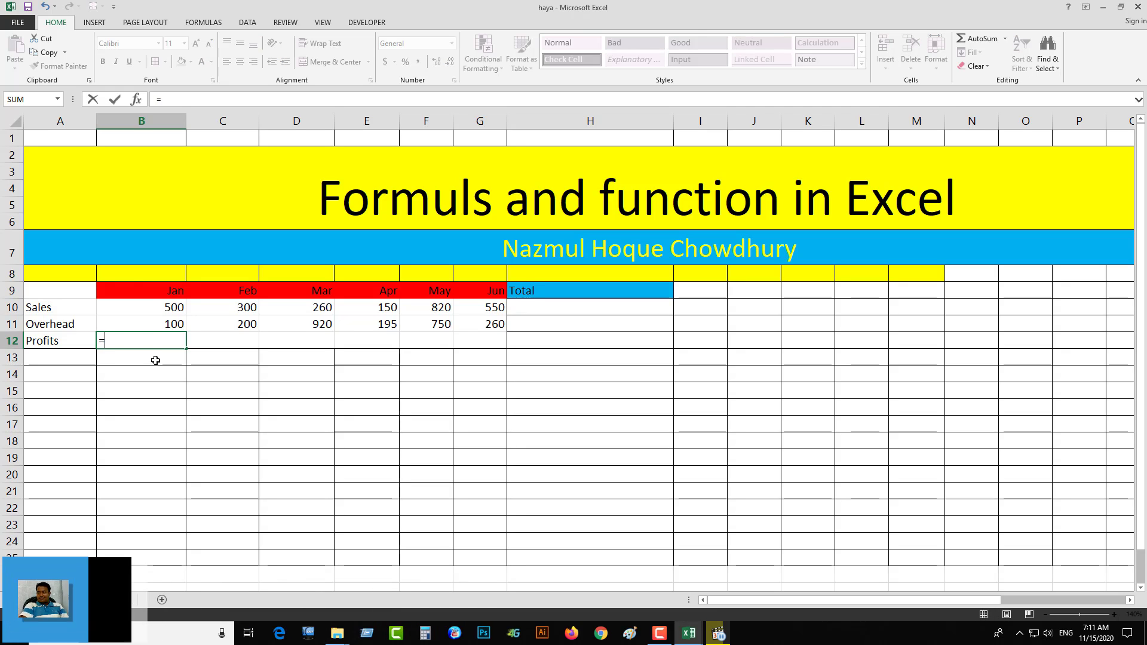
{"action": "left_click", "coordinate": [140, 307]}
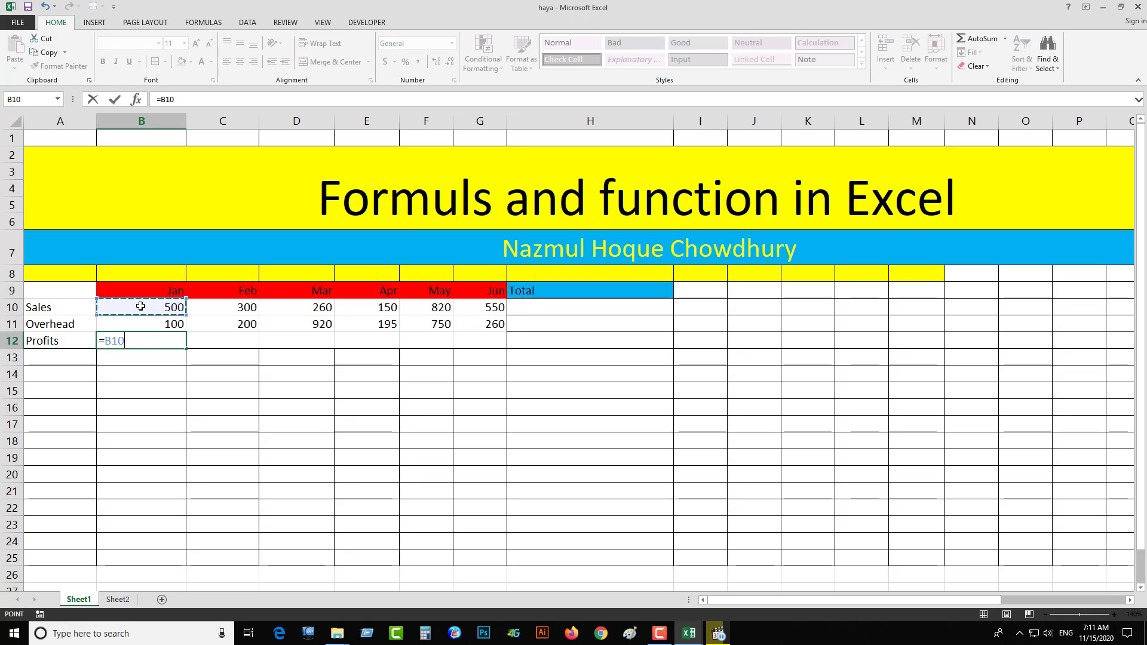
{"action": "type", "text": "-"}
{"action": "left_click", "coordinate": [157, 328]}
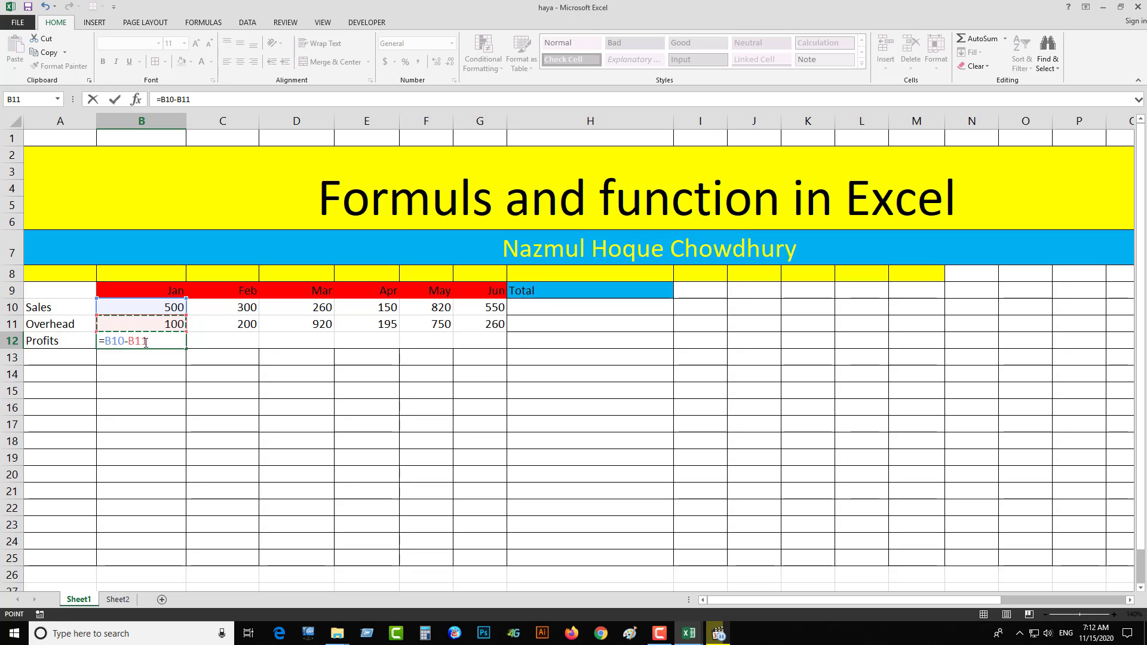
{"action": "key", "text": "Return"}
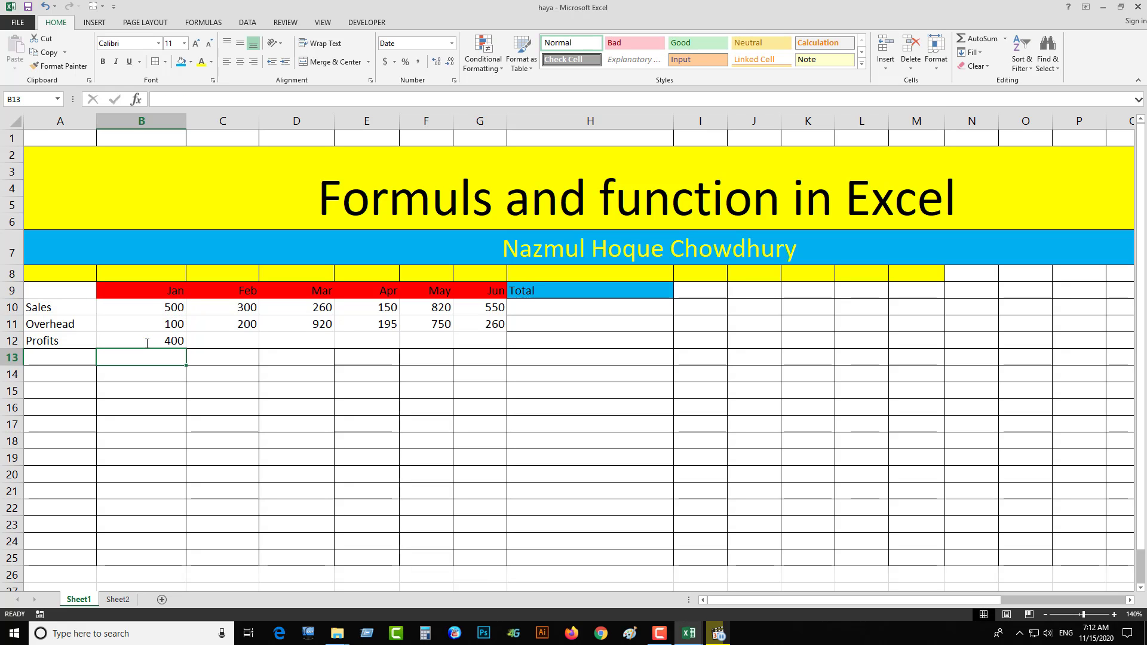
- Change the January Sales value in B10 to 700
{"action": "left_click", "coordinate": [146, 342]}
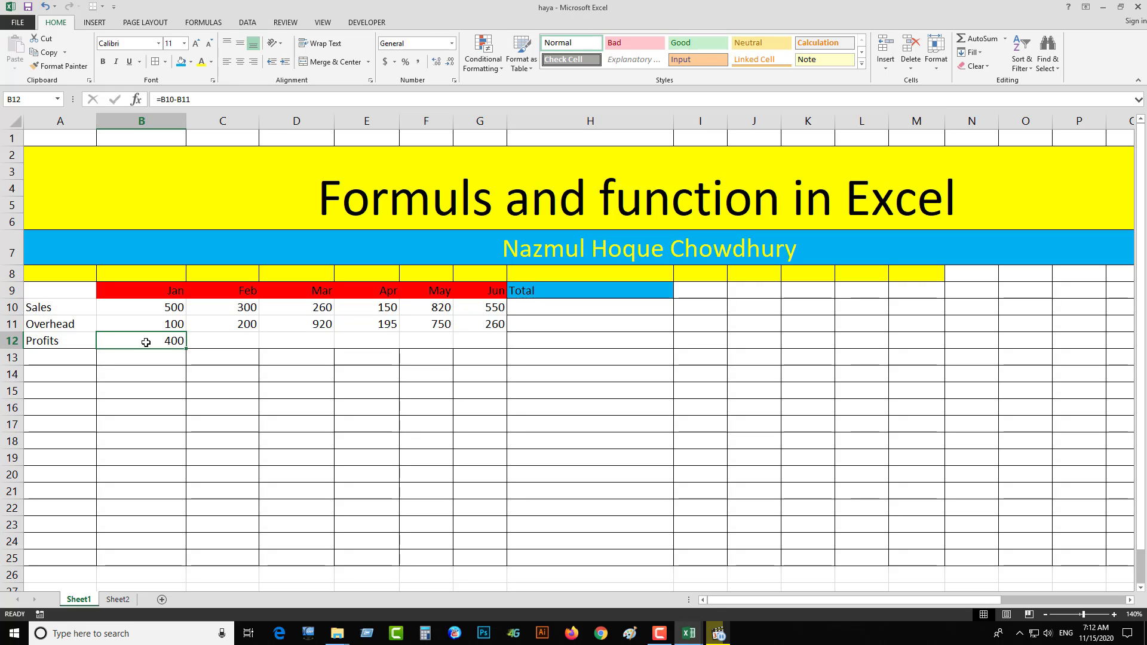
{"action": "left_click", "coordinate": [158, 308]}
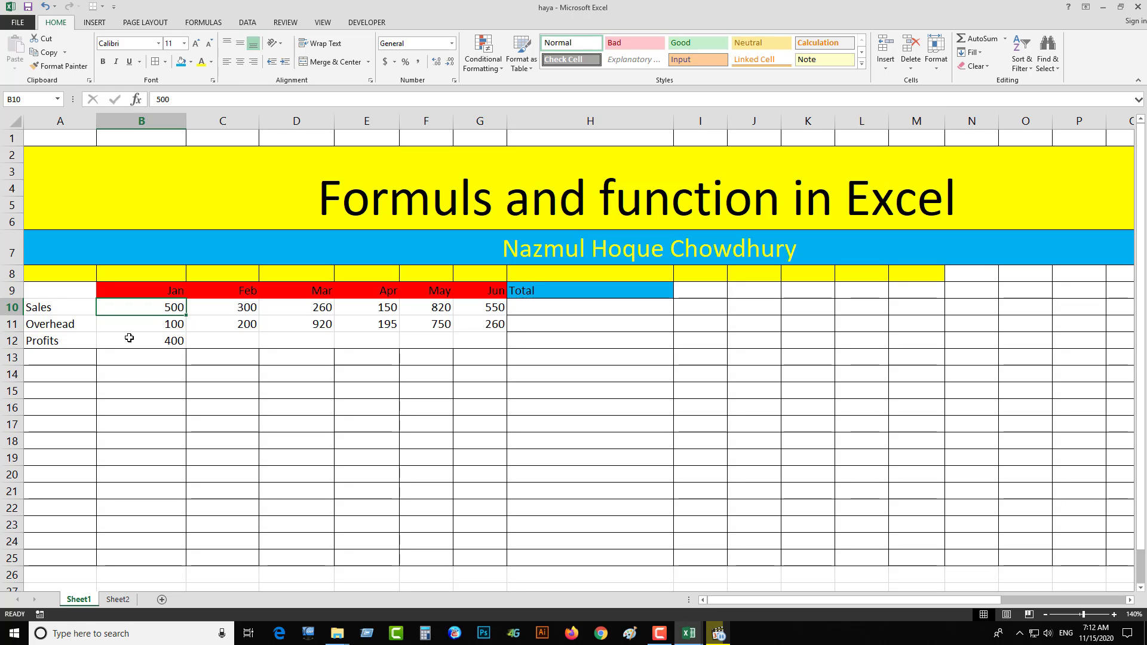
{"action": "left_click", "coordinate": [160, 342]}
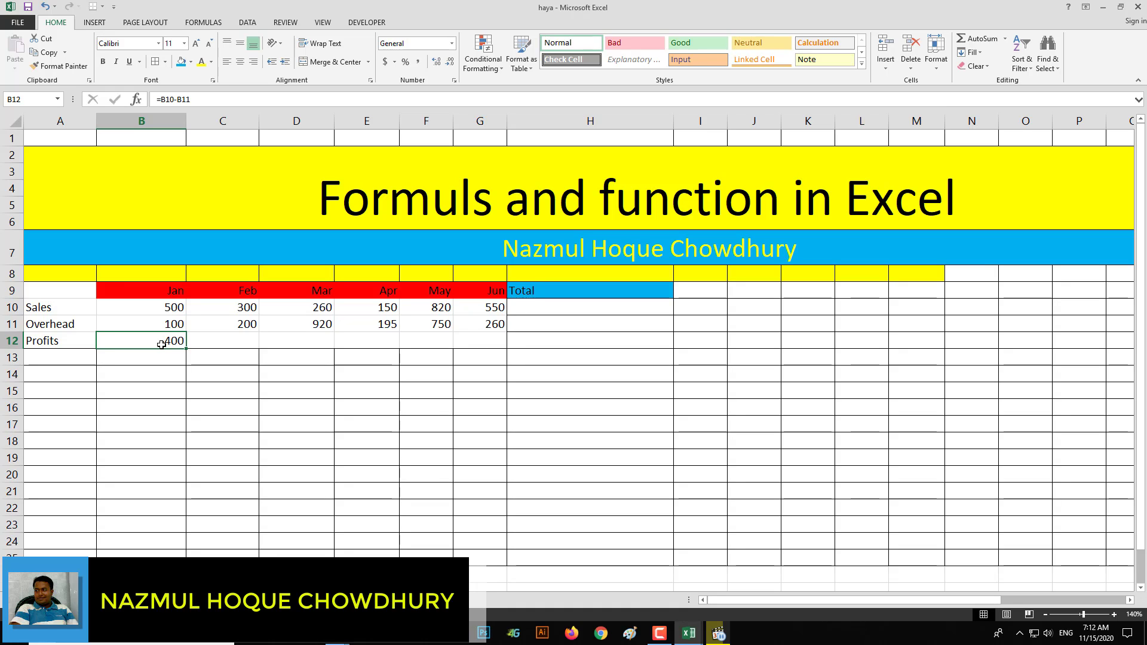
{"action": "left_click", "coordinate": [167, 311]}
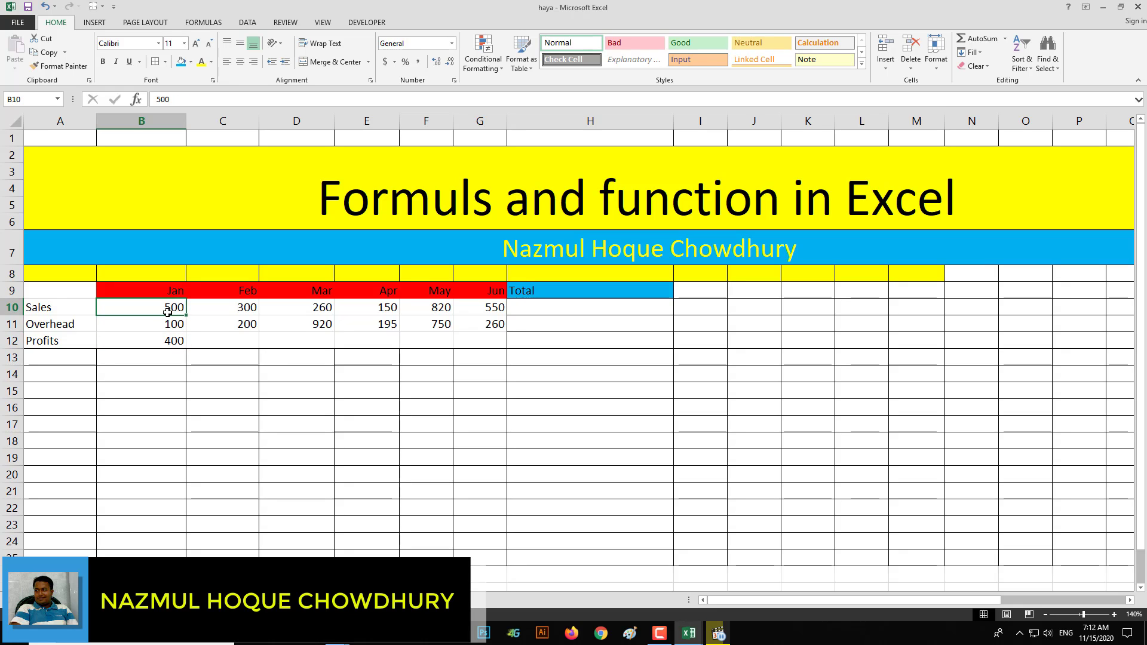
{"action": "type", "text": "700"}
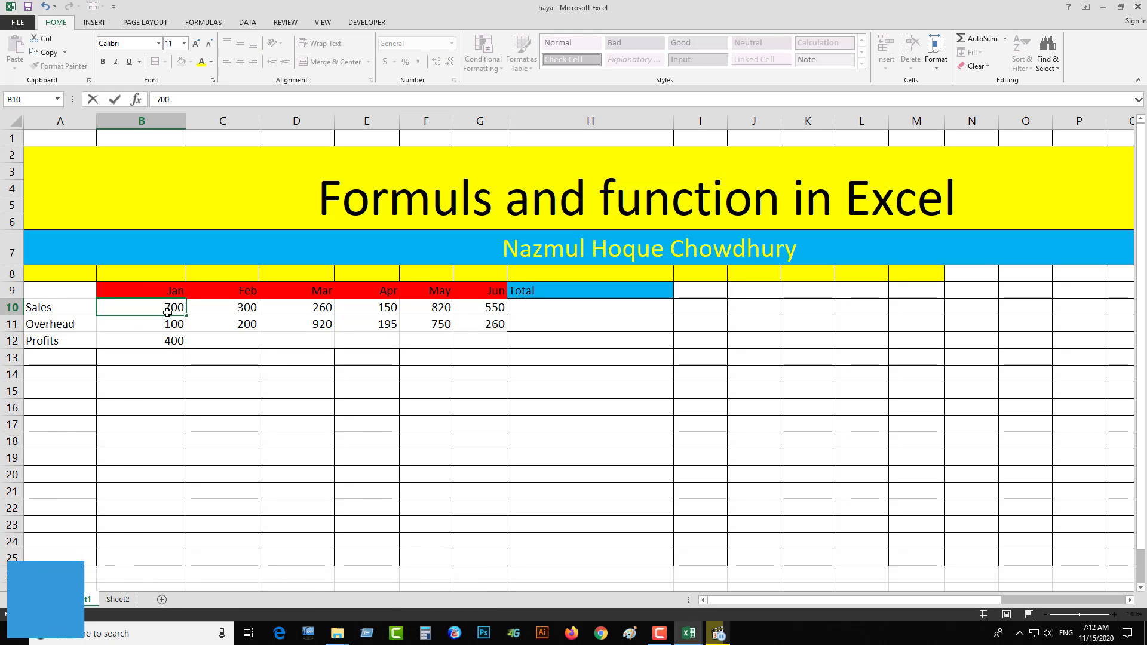
{"action": "key", "text": "Return"}
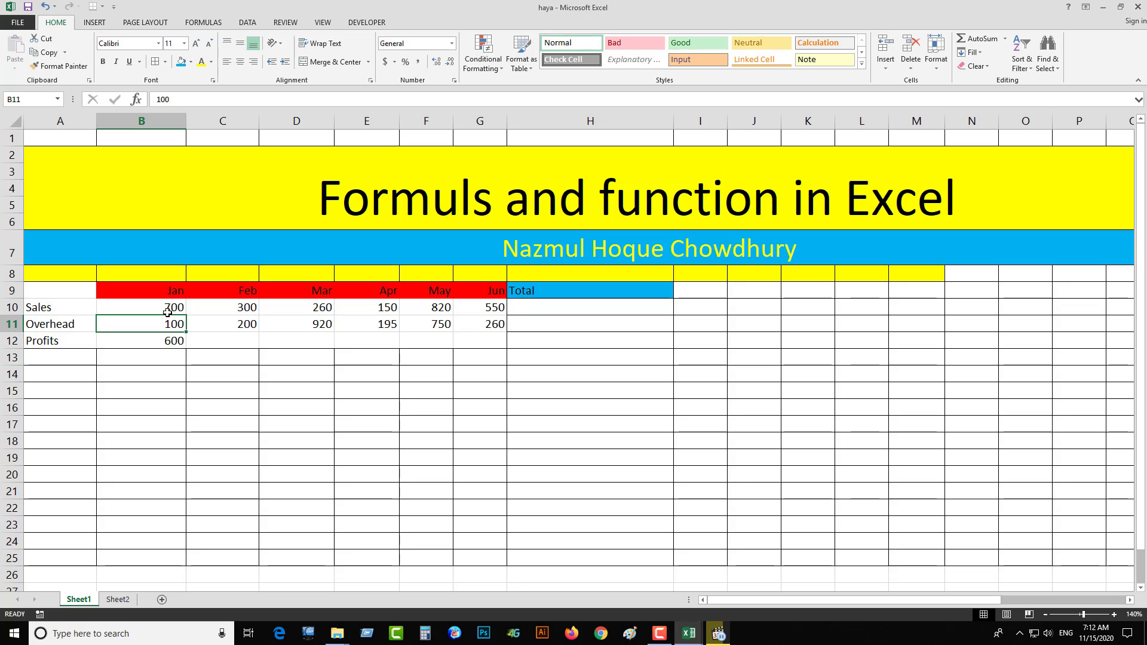
- Review the January profit formula in B12 and fill it across the Profits row through June (C12:G12)
{"action": "left_click", "coordinate": [149, 345]}
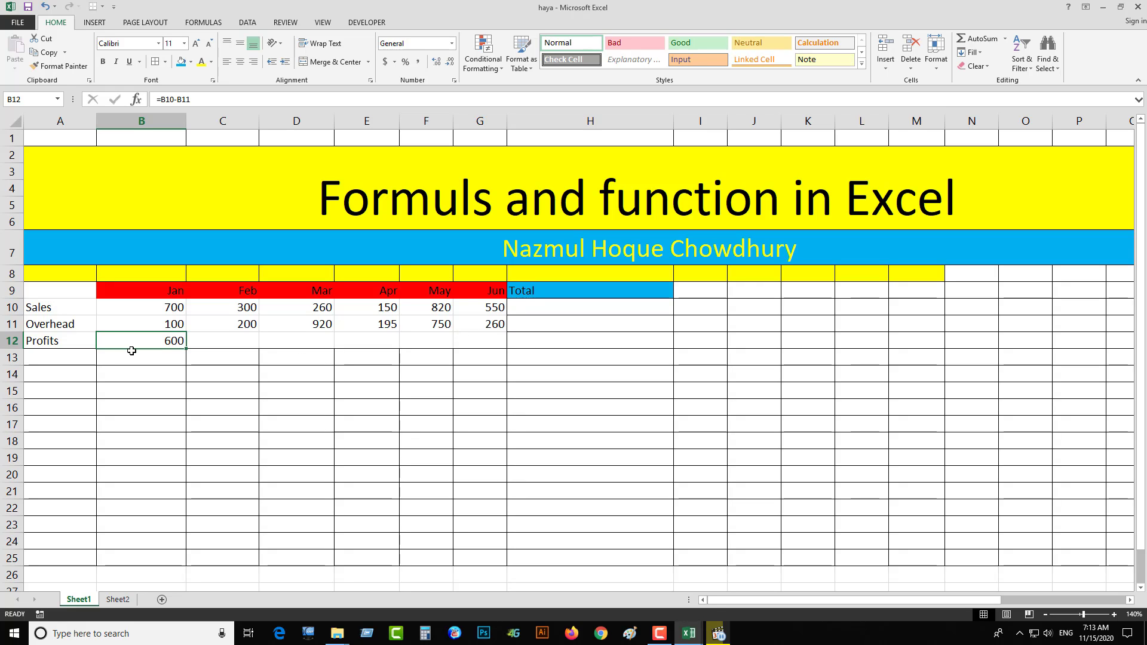
{"action": "double_click", "coordinate": [150, 339]}
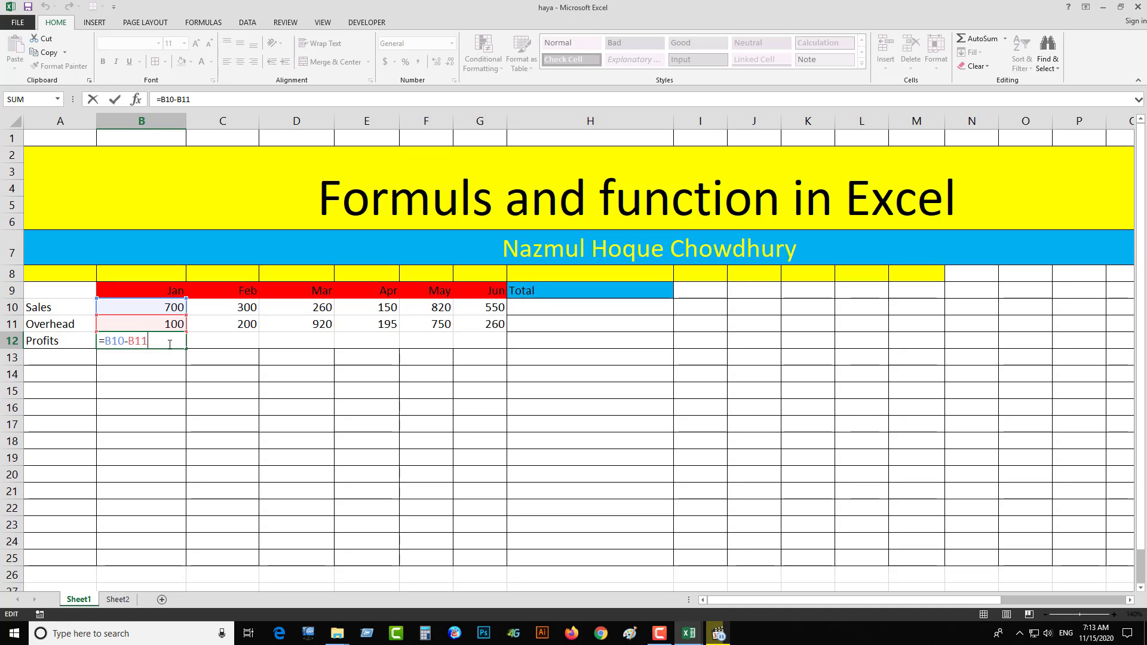
{"action": "key", "text": "Return"}
{"action": "left_click", "coordinate": [169, 345]}
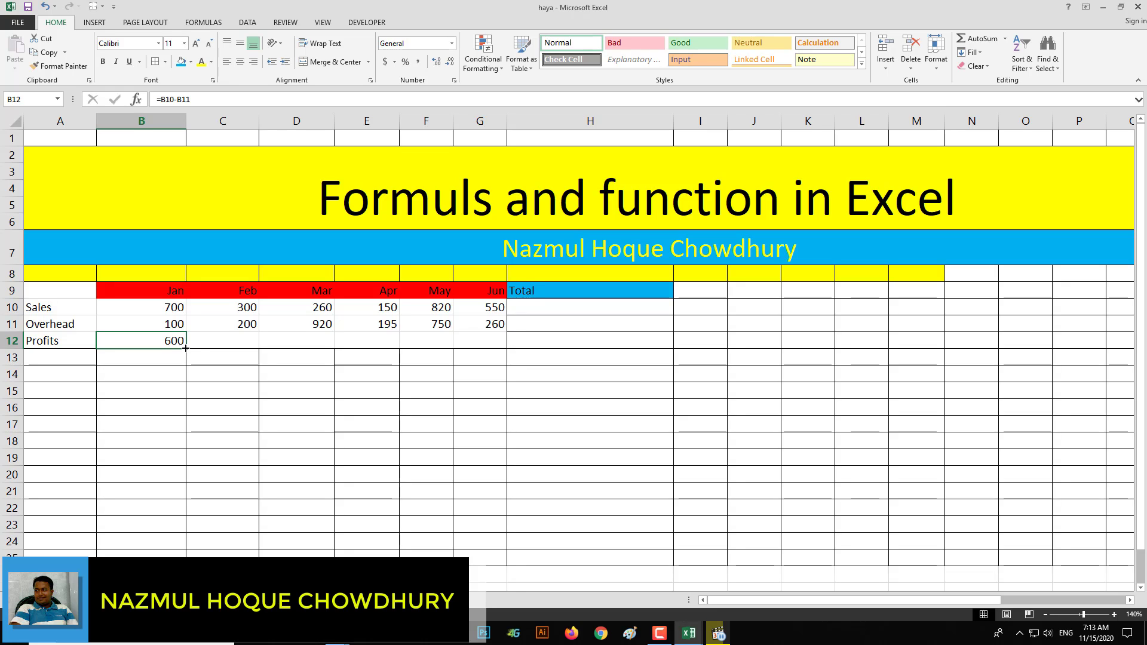
{"action": "left_click_drag", "start_coordinate": [186, 347], "coordinate": [498, 350]}
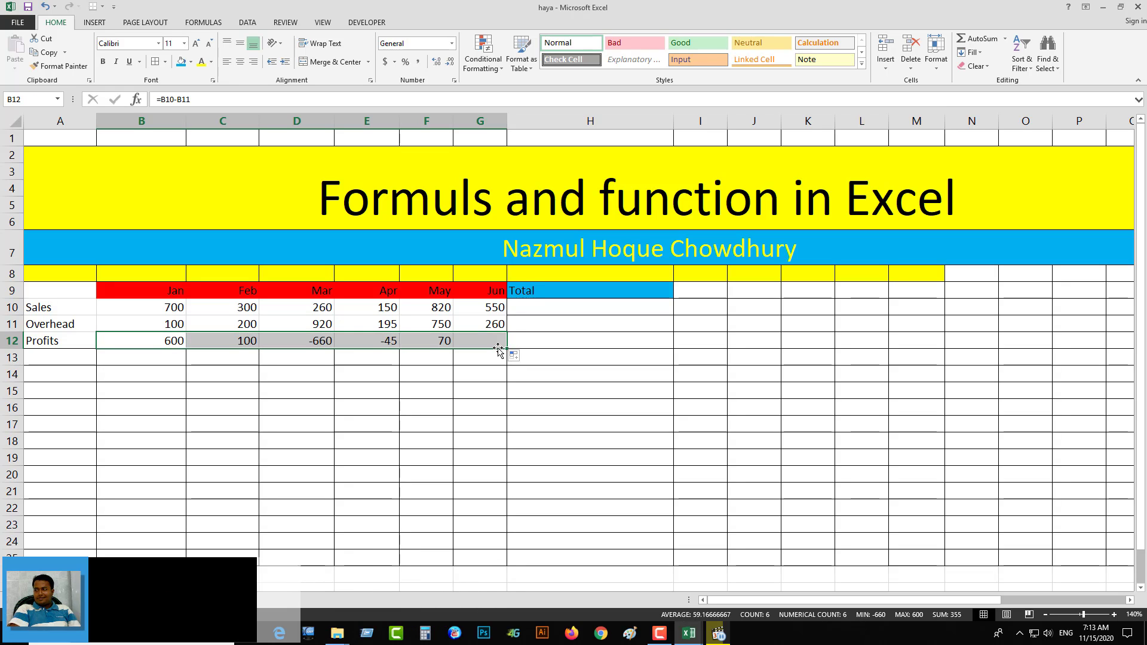
- Examine the filled formulas in the Profits row from February to June and the cells they reference
{"action": "left_click", "coordinate": [248, 342]}
{"action": "left_click", "coordinate": [304, 339]}
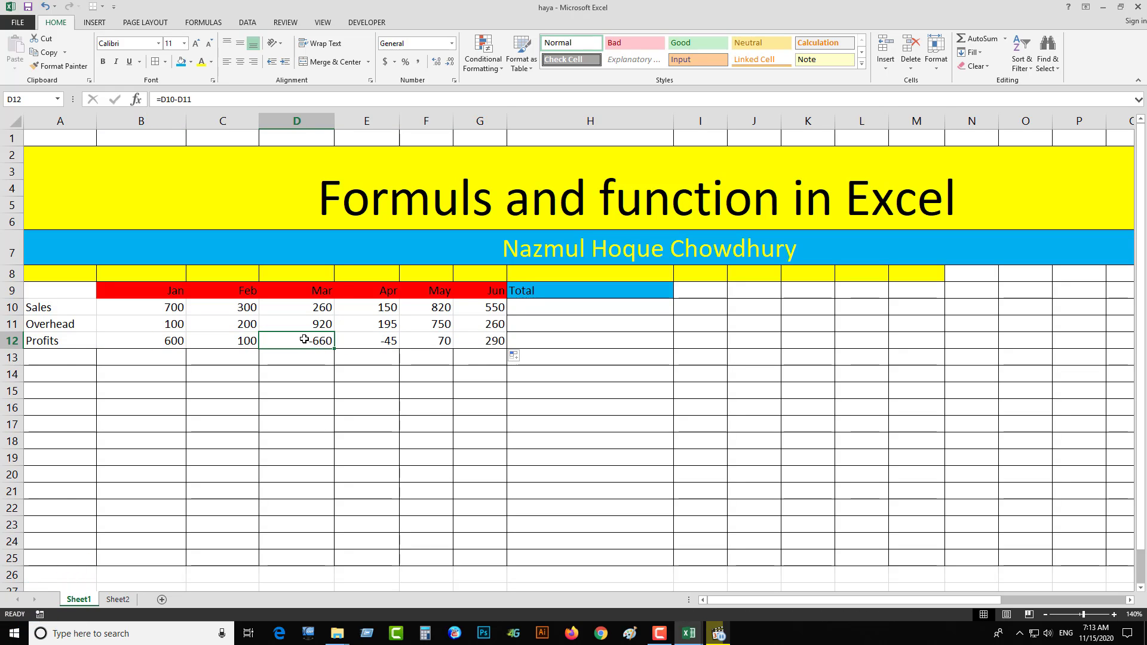
{"action": "left_click", "coordinate": [387, 339]}
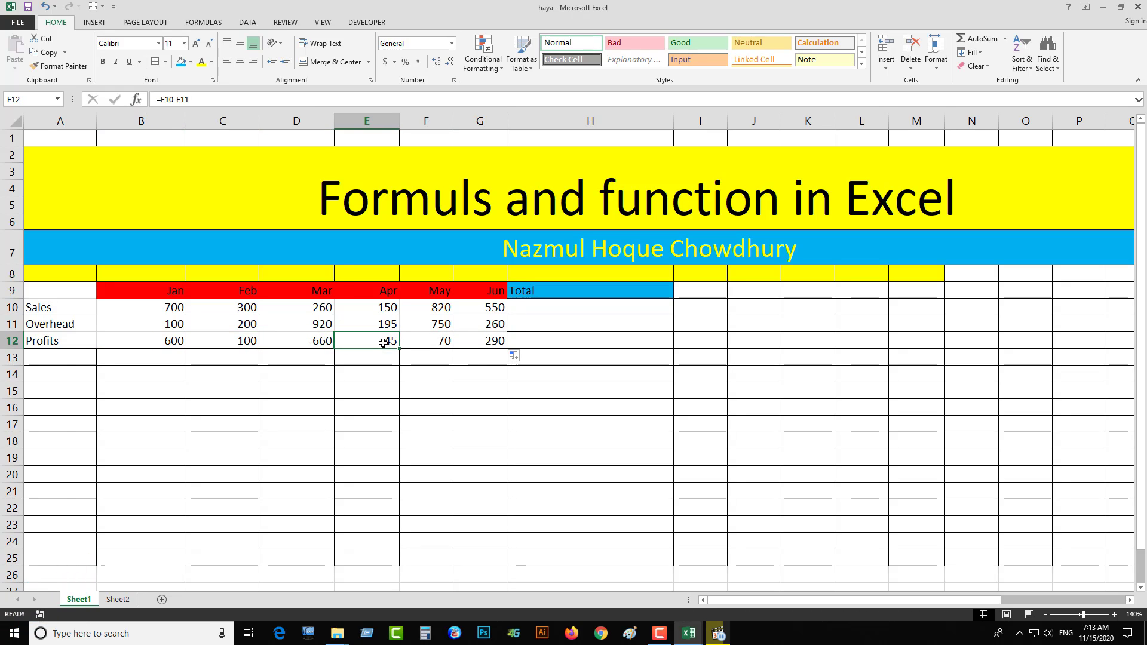
{"action": "left_click", "coordinate": [433, 339]}
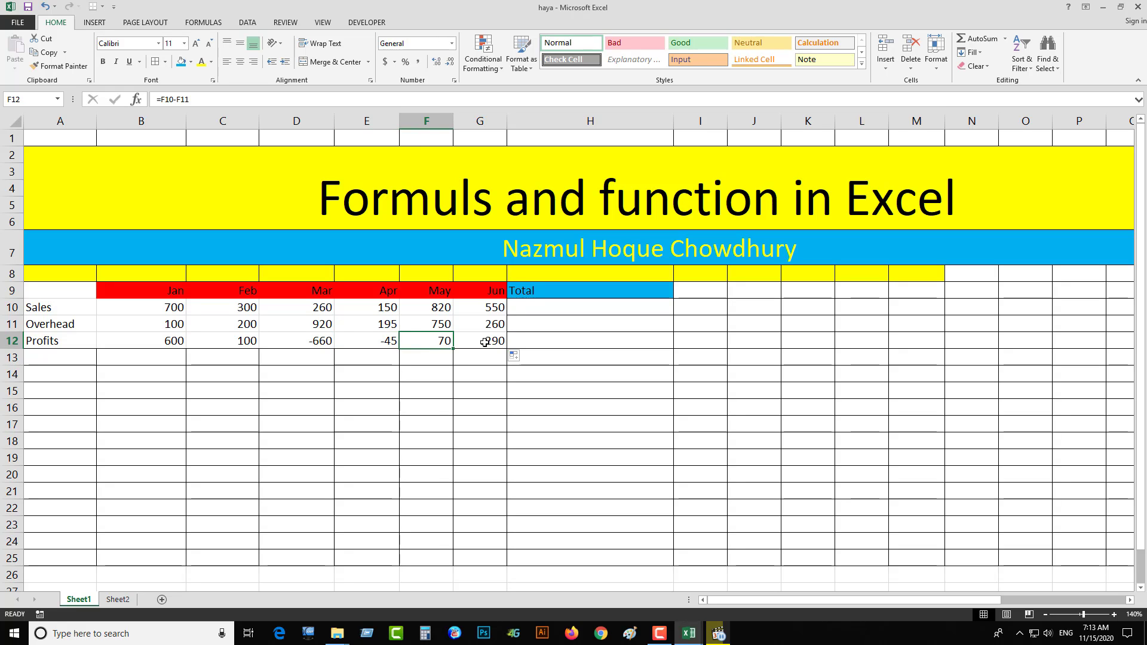
{"action": "left_click", "coordinate": [484, 342]}
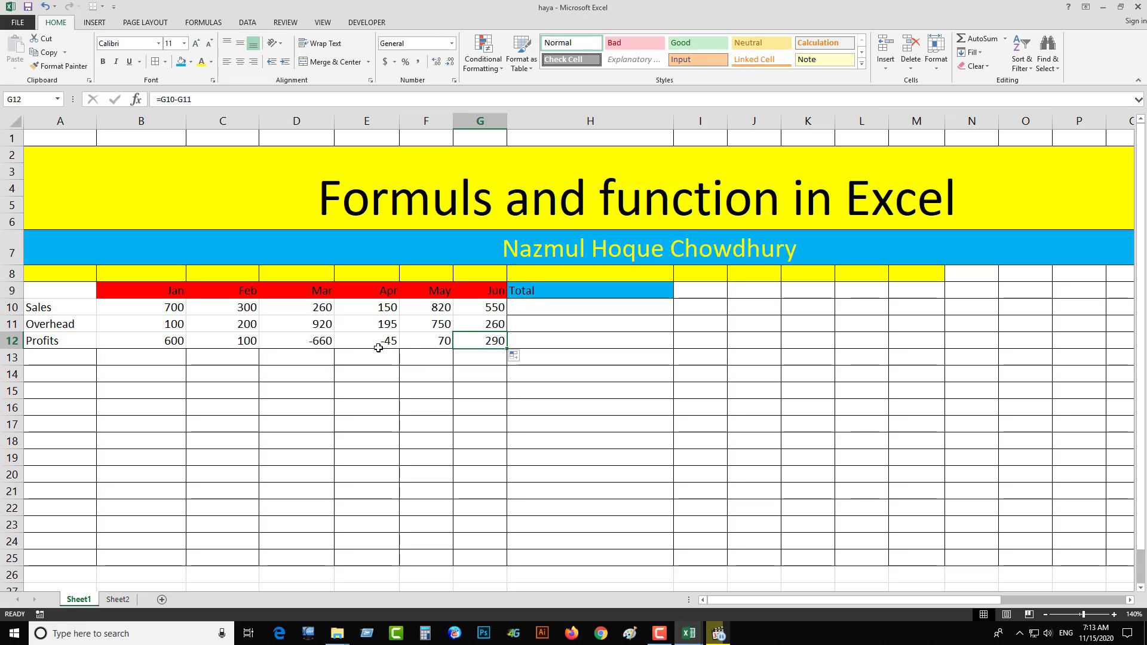
{"action": "double_click", "coordinate": [235, 341]}
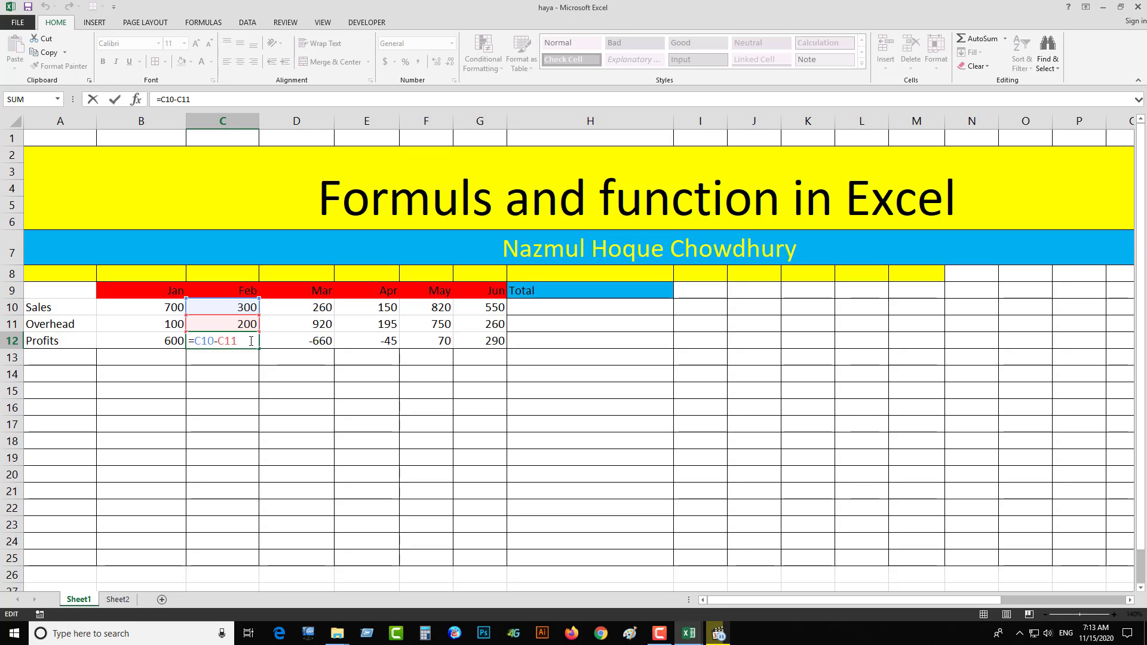
{"action": "key", "text": "Return"}
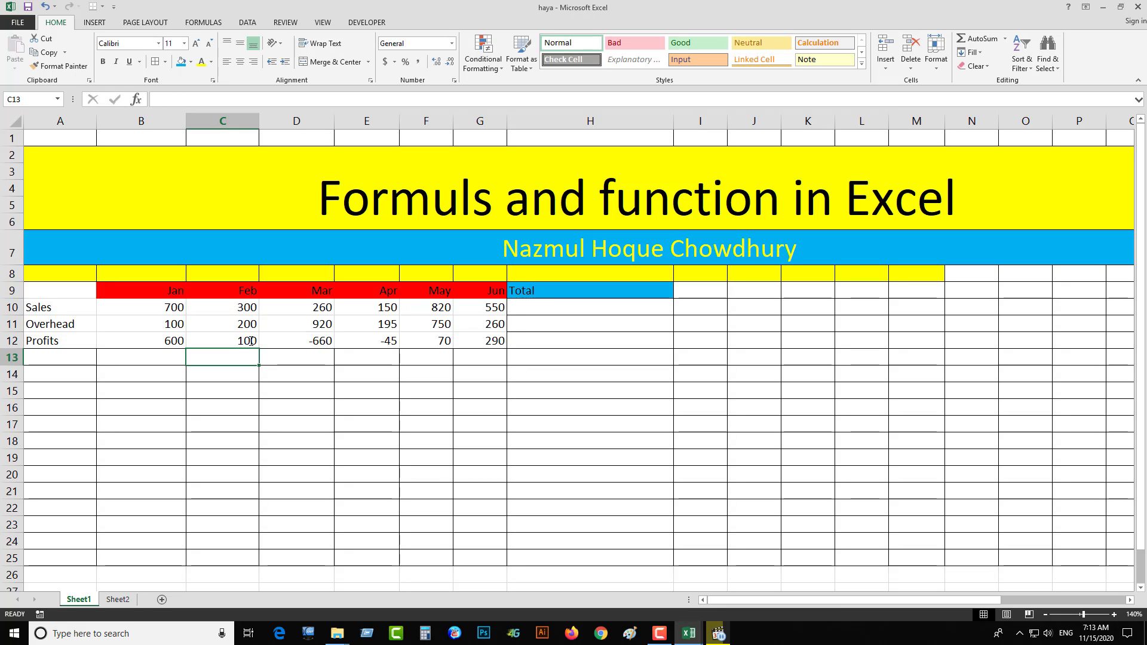
{"action": "double_click", "coordinate": [306, 342]}
{"action": "left_click", "coordinate": [368, 342]}
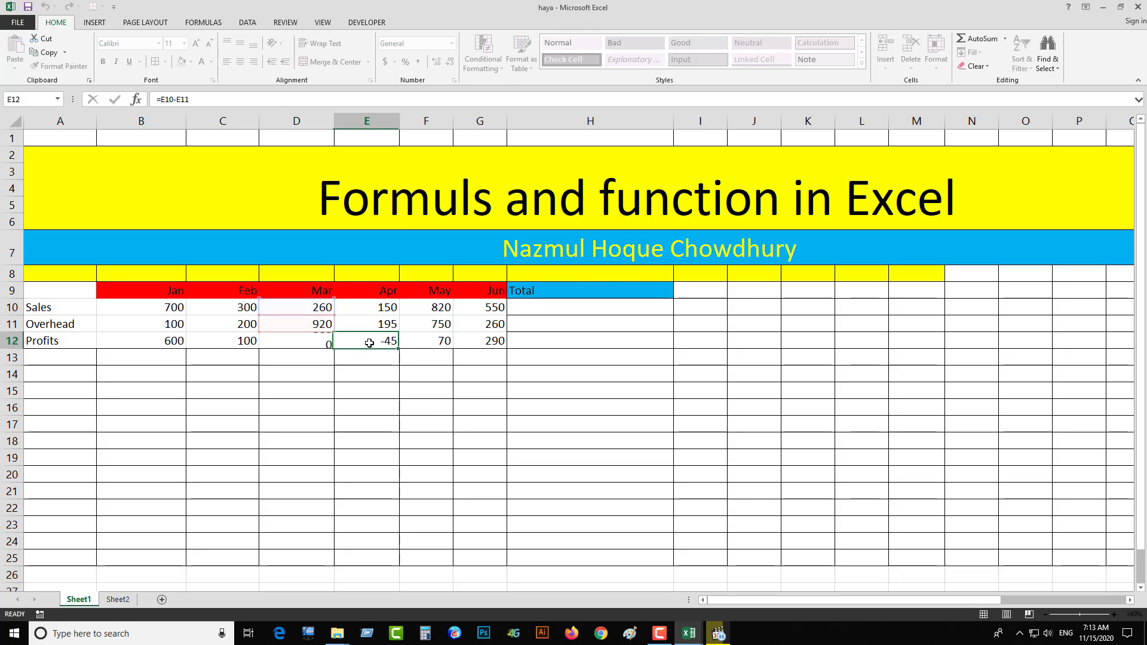
- Inspect the April, May and June profit formulas in E12, F12 and G12
{"action": "double_click", "coordinate": [369, 343]}
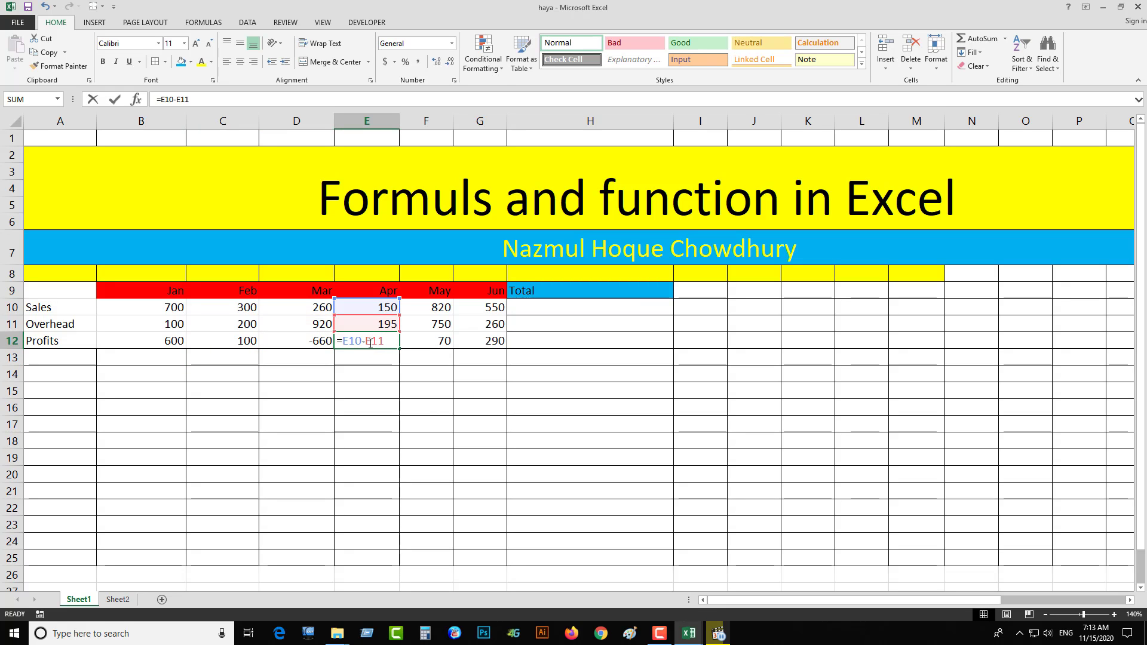
{"action": "left_click", "coordinate": [439, 346]}
{"action": "double_click", "coordinate": [440, 346]}
{"action": "left_click", "coordinate": [471, 342]}
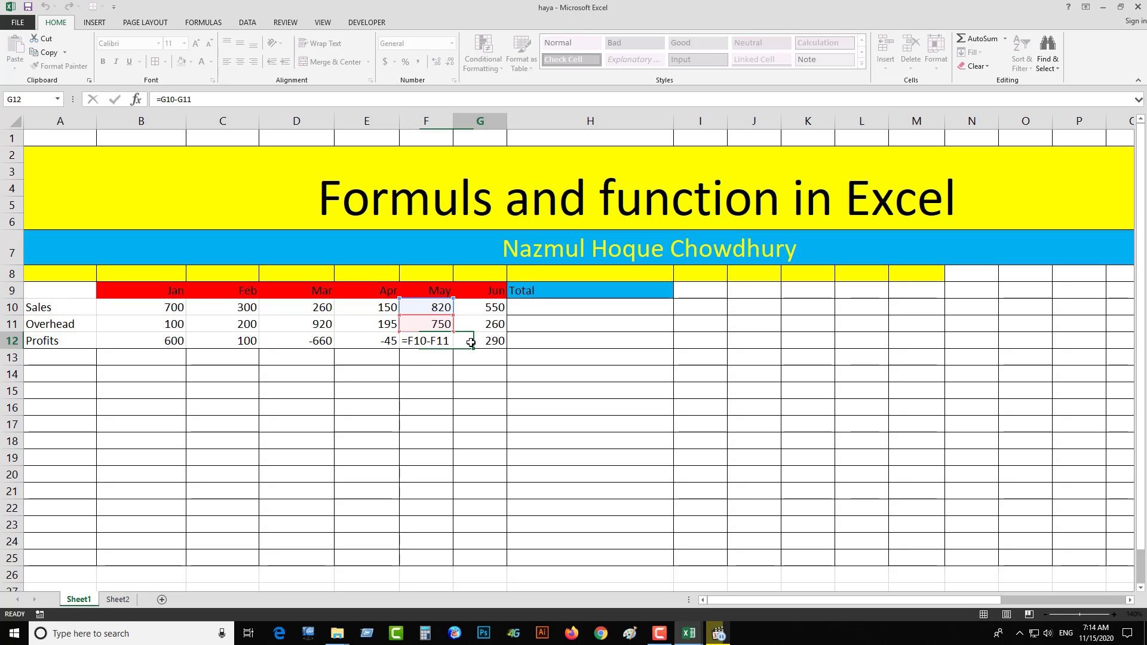
{"action": "double_click", "coordinate": [471, 343]}
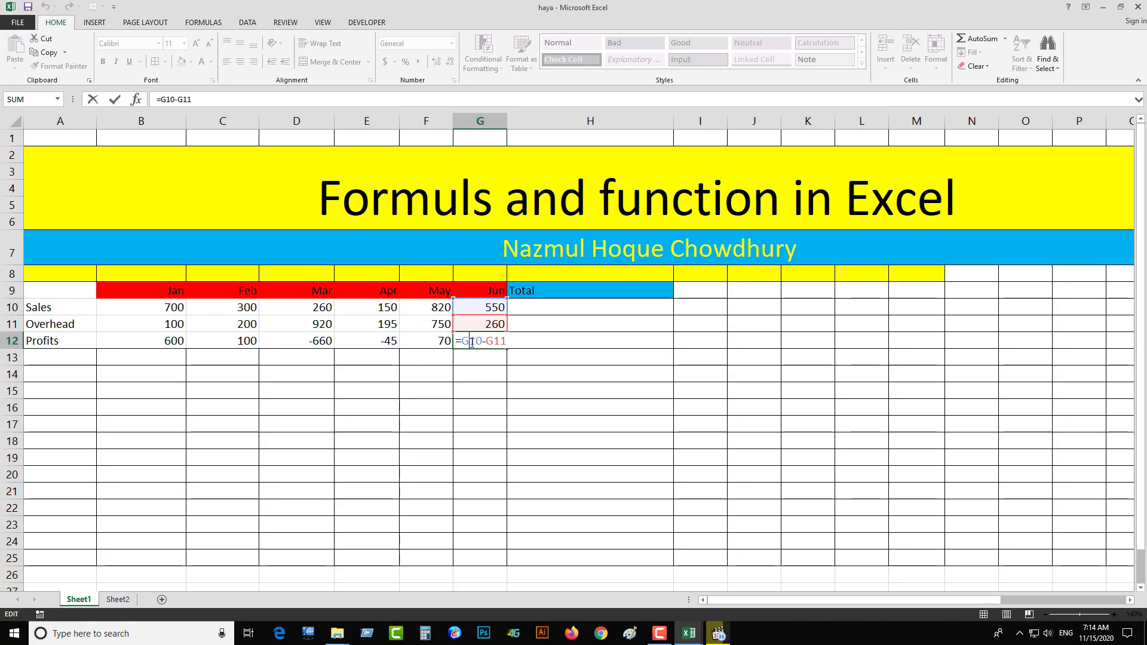
{"action": "left_click", "coordinate": [252, 339]}
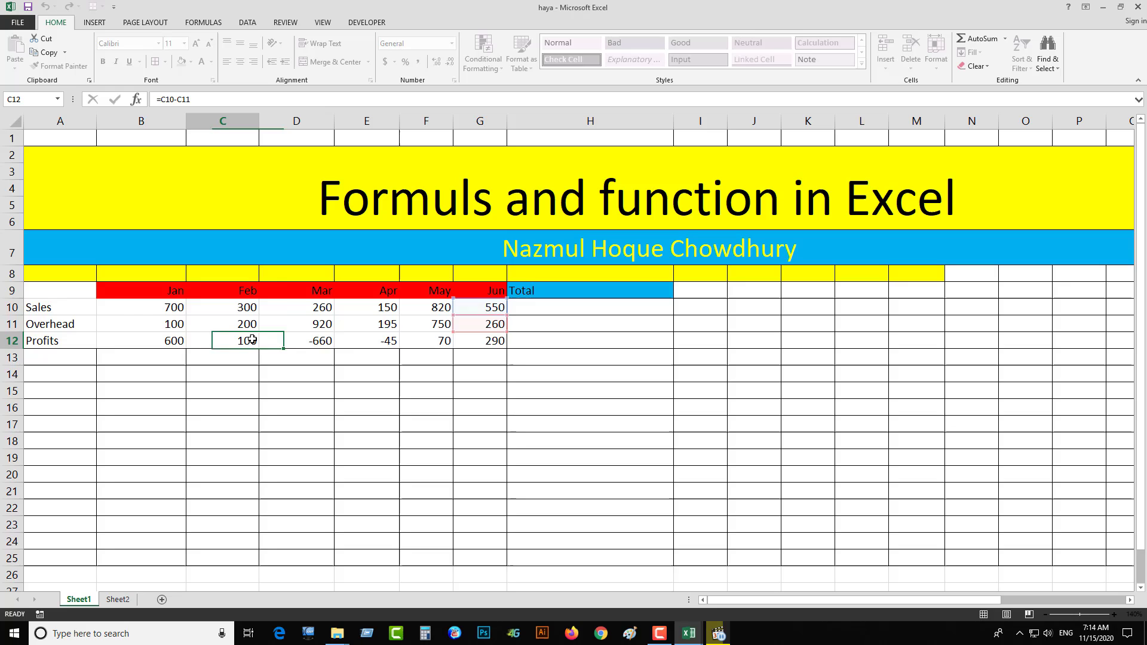
- Start a sum formula in the Sales row's Total cell H10
{"action": "left_click", "coordinate": [69, 312]}
{"action": "left_click", "coordinate": [492, 309]}
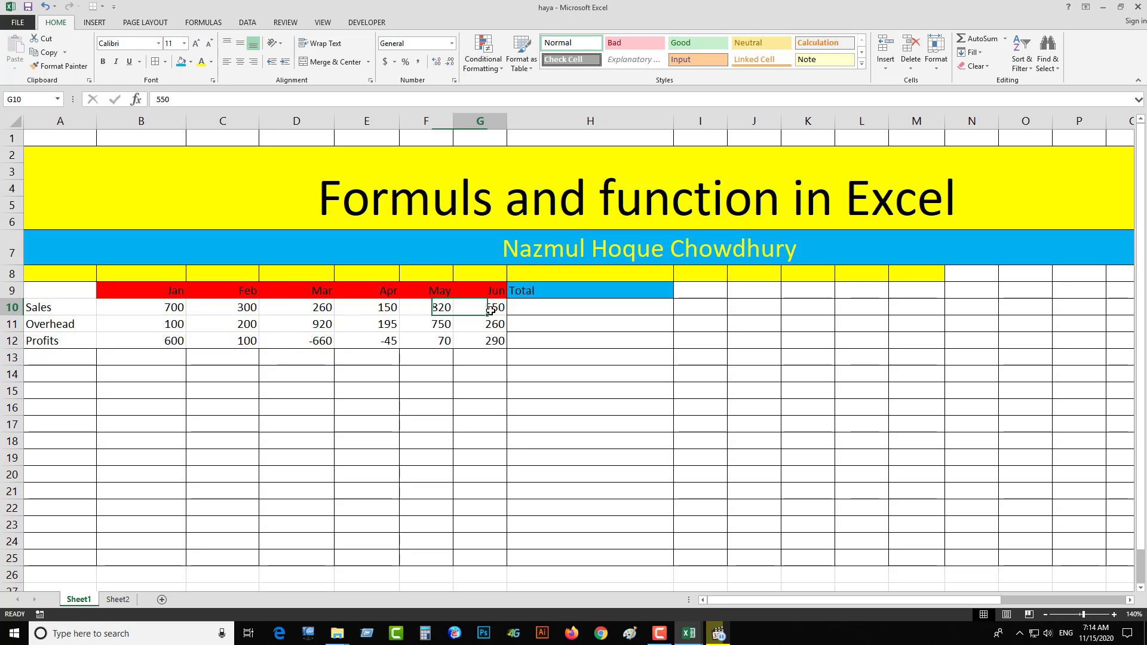
{"action": "left_click", "coordinate": [528, 309]}
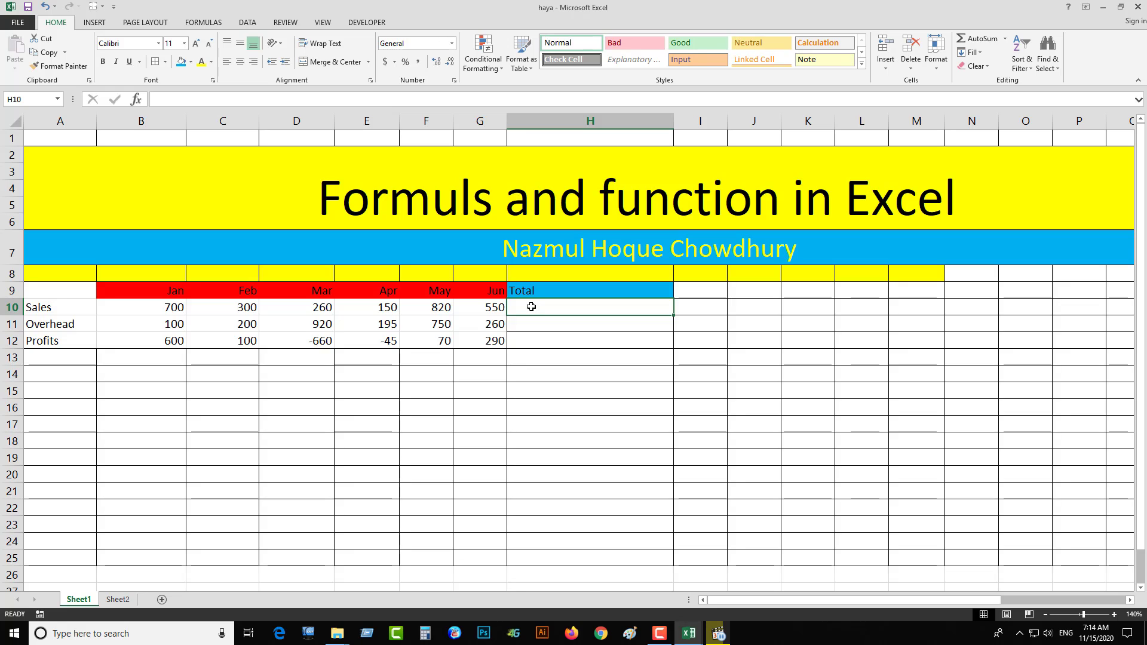
{"action": "type", "text": "="}
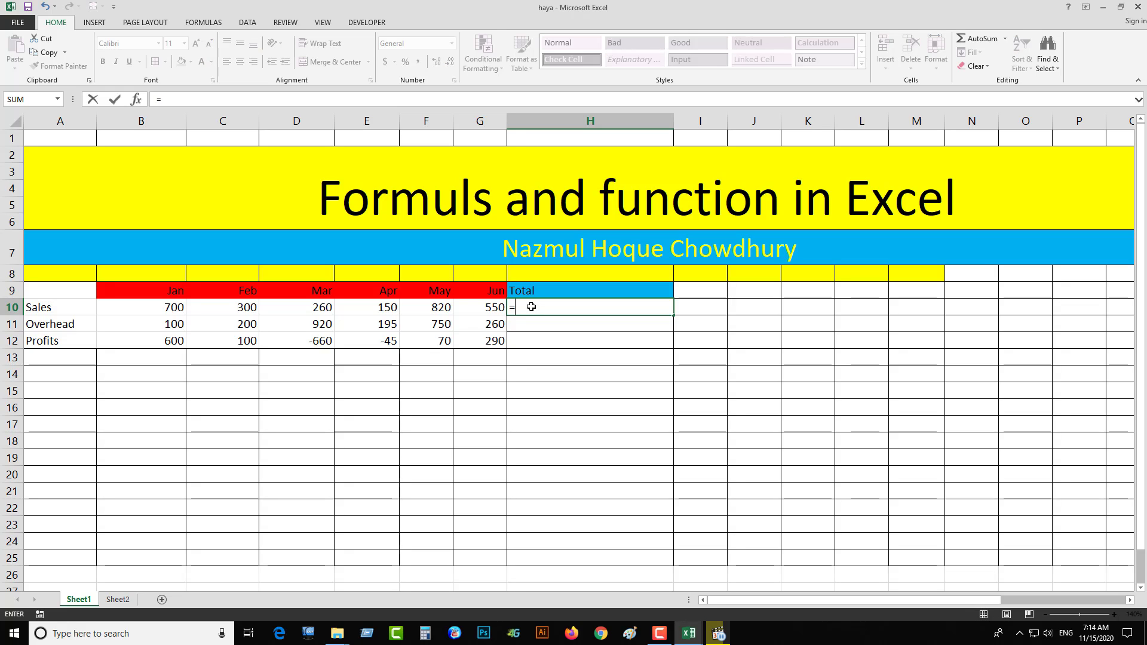
{"action": "type", "text": "sum"}
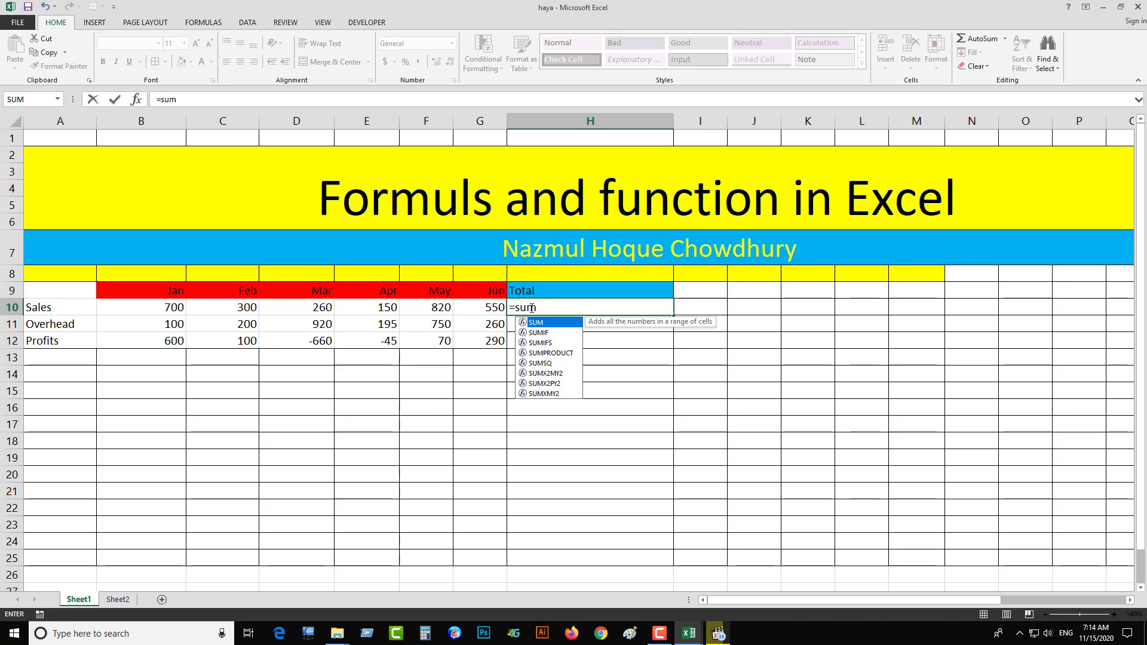
- Cut the H10 entry back to =s and browse the suggested functions beginning with S
{"action": "key", "text": "BackSpace"}
{"action": "key", "text": "BackSpace"}
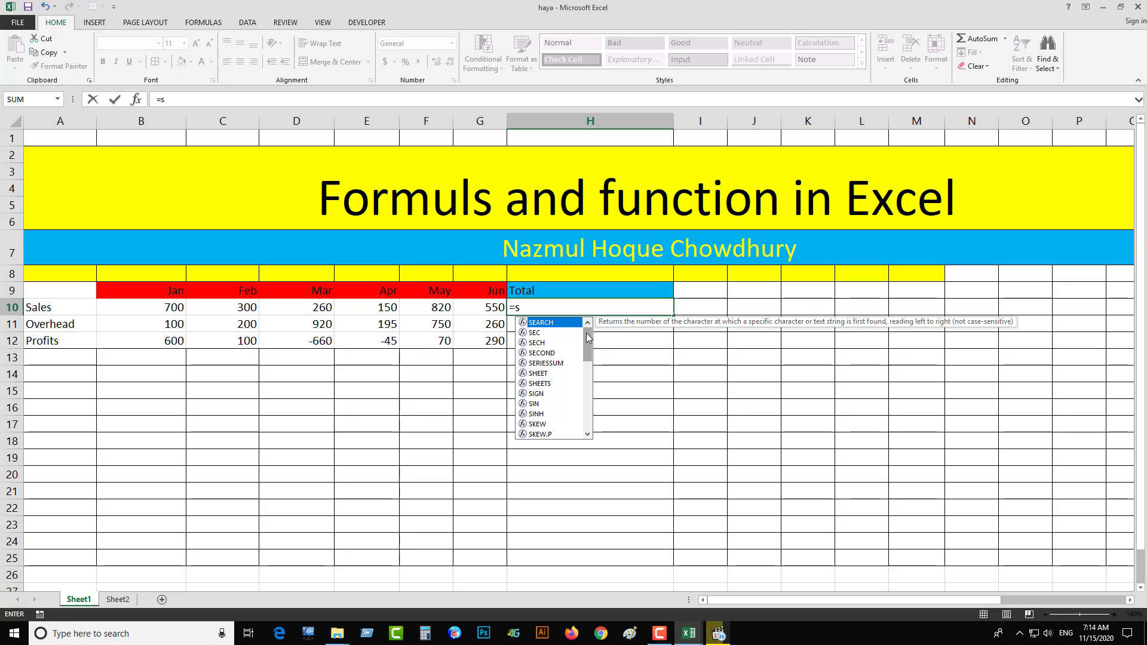
{"action": "mouse_move", "coordinate": [587, 337]}
{"action": "left_mouse_down"}
{"action": "mouse_move", "coordinate": [588, 418]}
{"action": "mouse_move", "coordinate": [584, 338]}
{"action": "left_mouse_up"}
{"action": "left_click", "coordinate": [558, 307]}
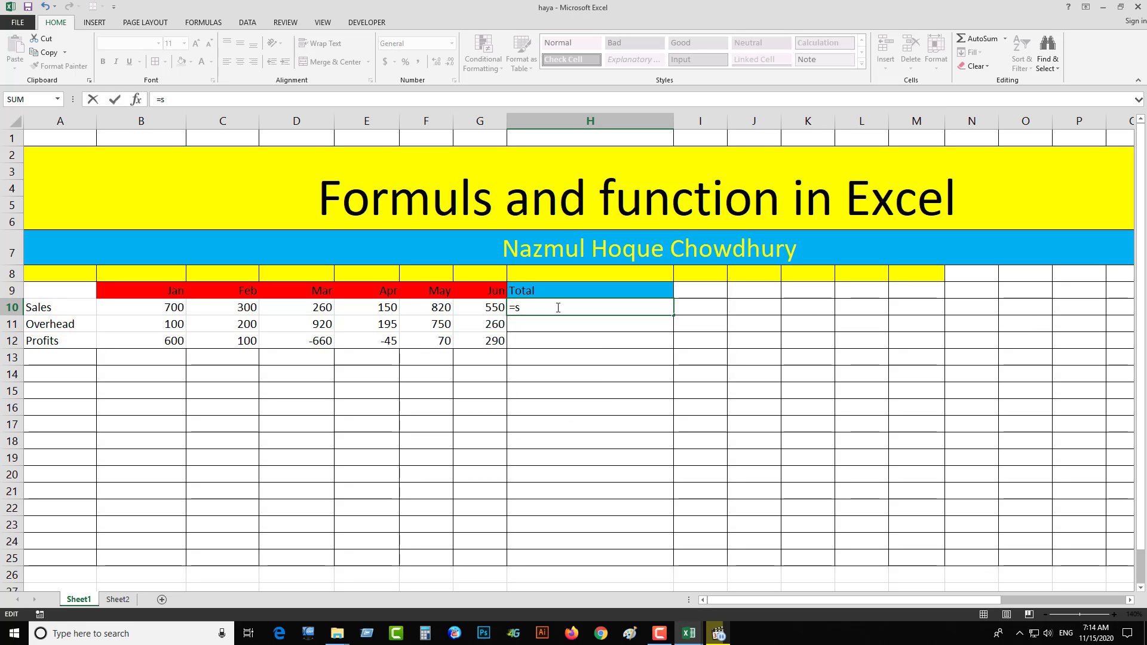
{"action": "key", "text": "BackSpace"}
- Total the January to June sales in H10 with the SUM function over B10:G10
{"action": "type", "text": "sum"}
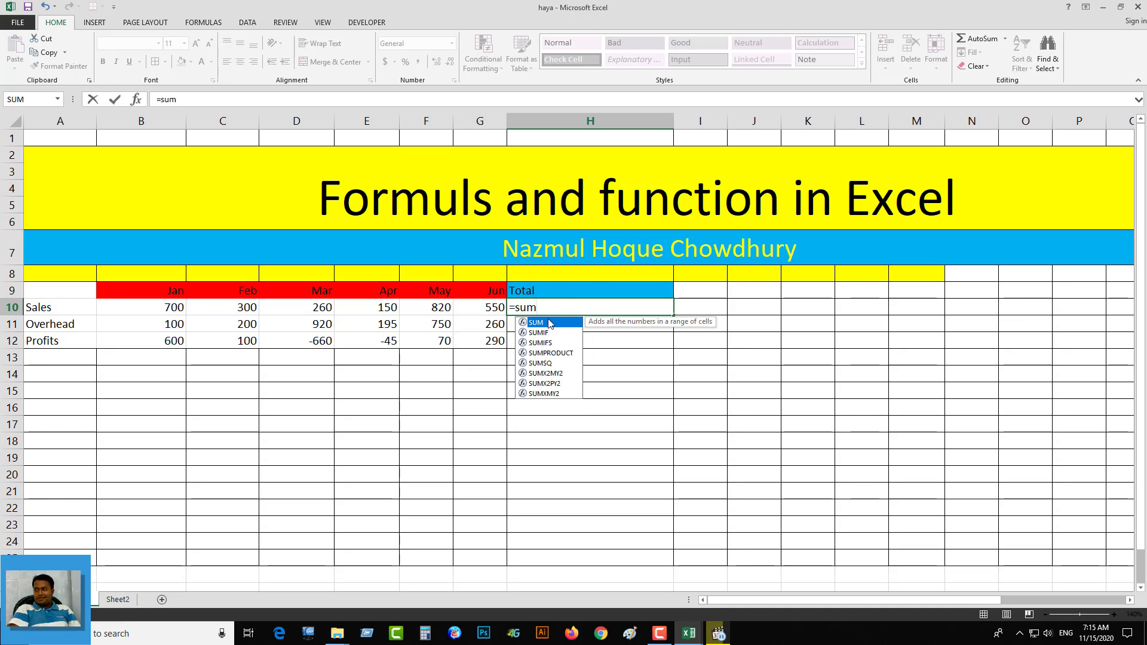
{"action": "double_click", "coordinate": [546, 323]}
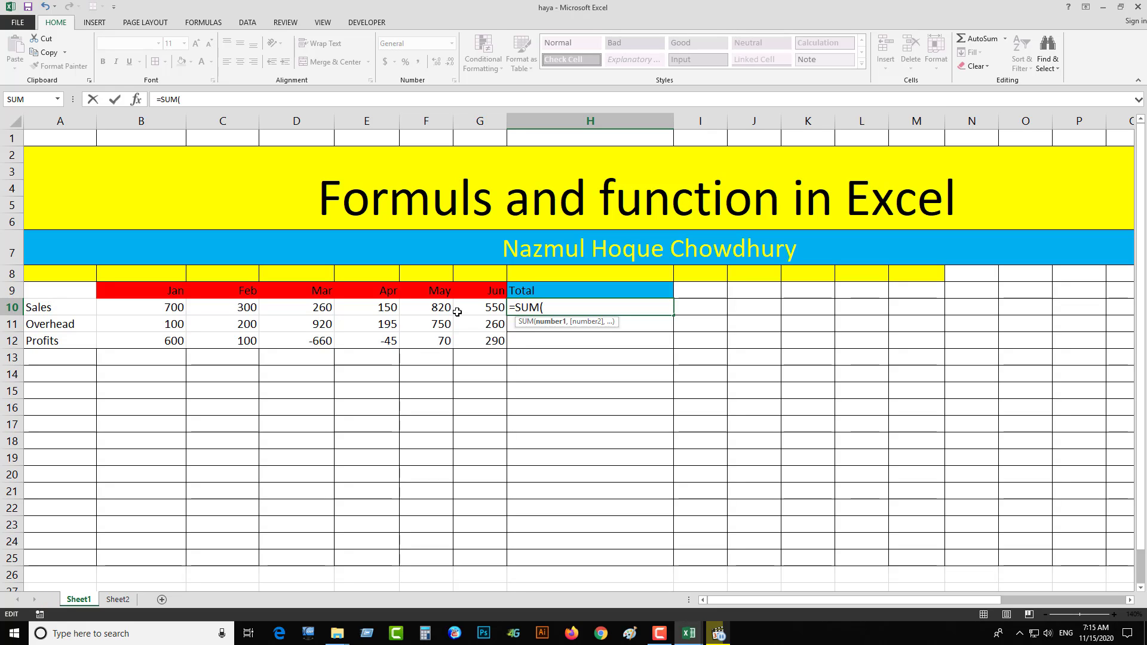
{"action": "left_click", "coordinate": [155, 308]}
{"action": "left_click_drag", "start_coordinate": [155, 308], "coordinate": [485, 306]}
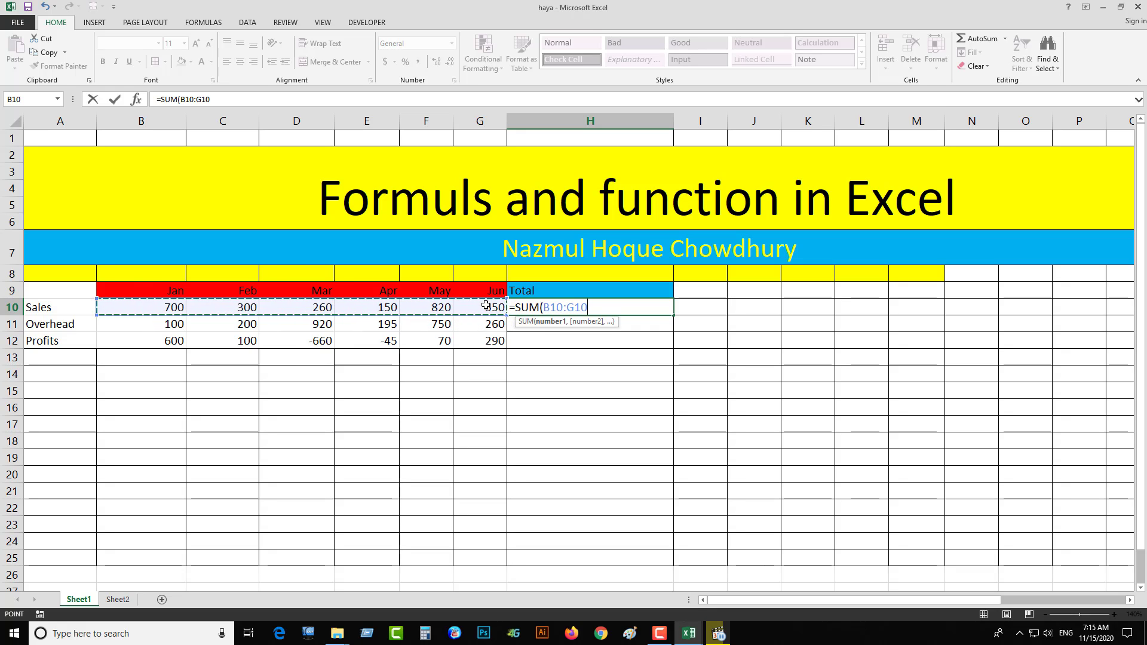
{"action": "key", "text": "Return"}
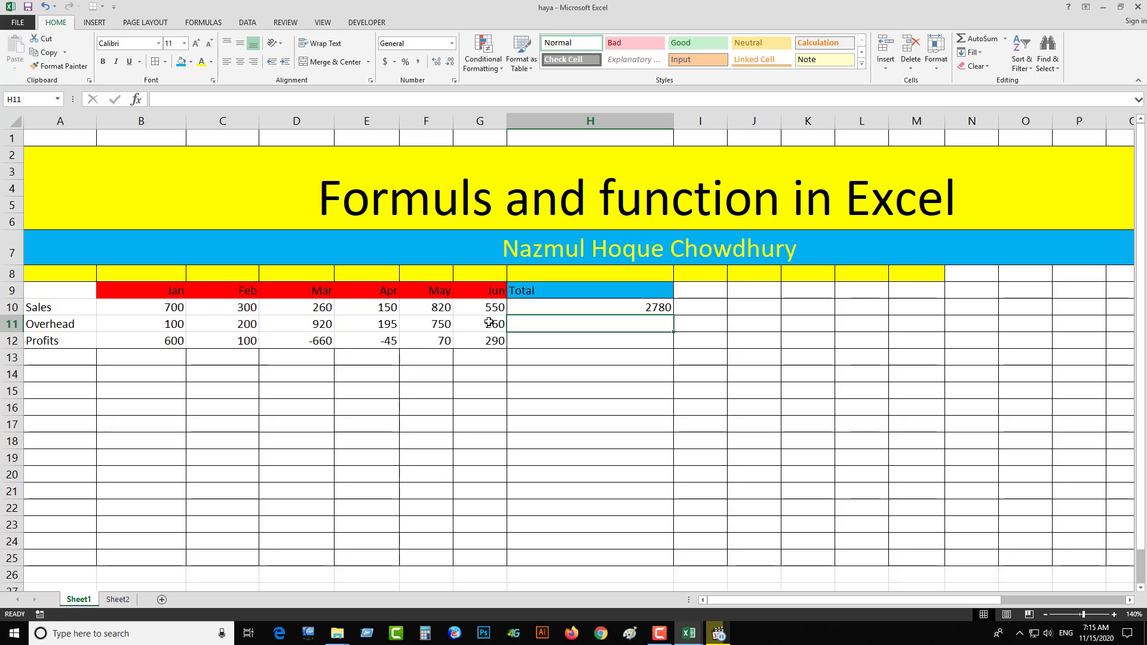
- Fill the SUM formula from H10 down through H12 and check the Profits and Sales totals against their rows
{"action": "left_click", "coordinate": [583, 311]}
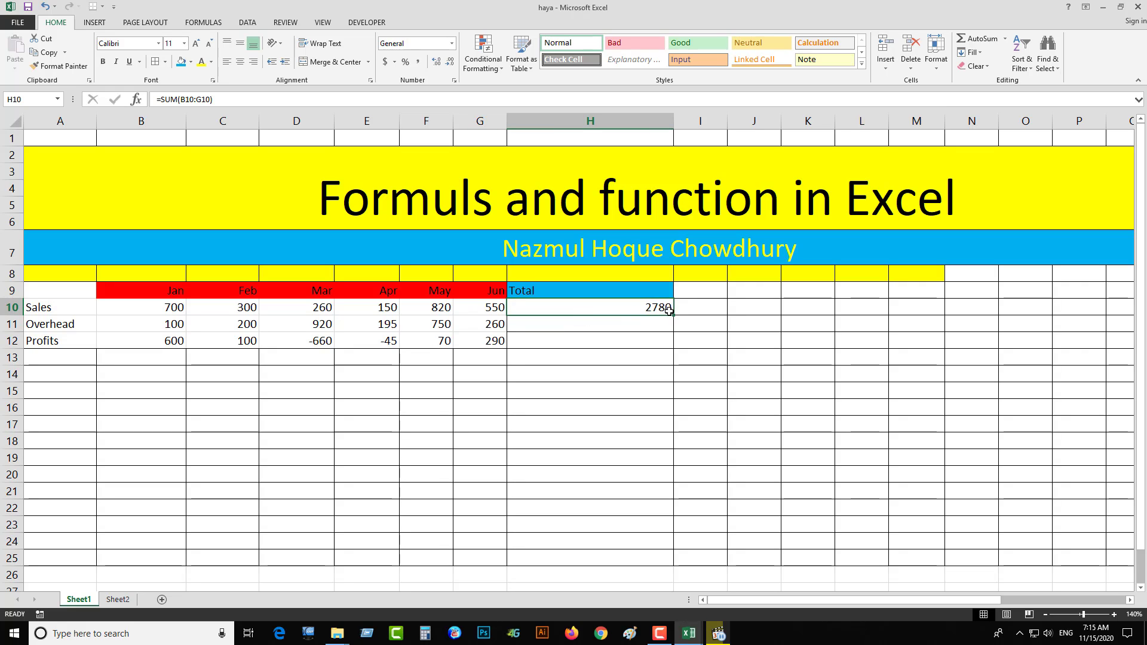
{"action": "left_click_drag", "start_coordinate": [670, 310], "coordinate": [673, 345]}
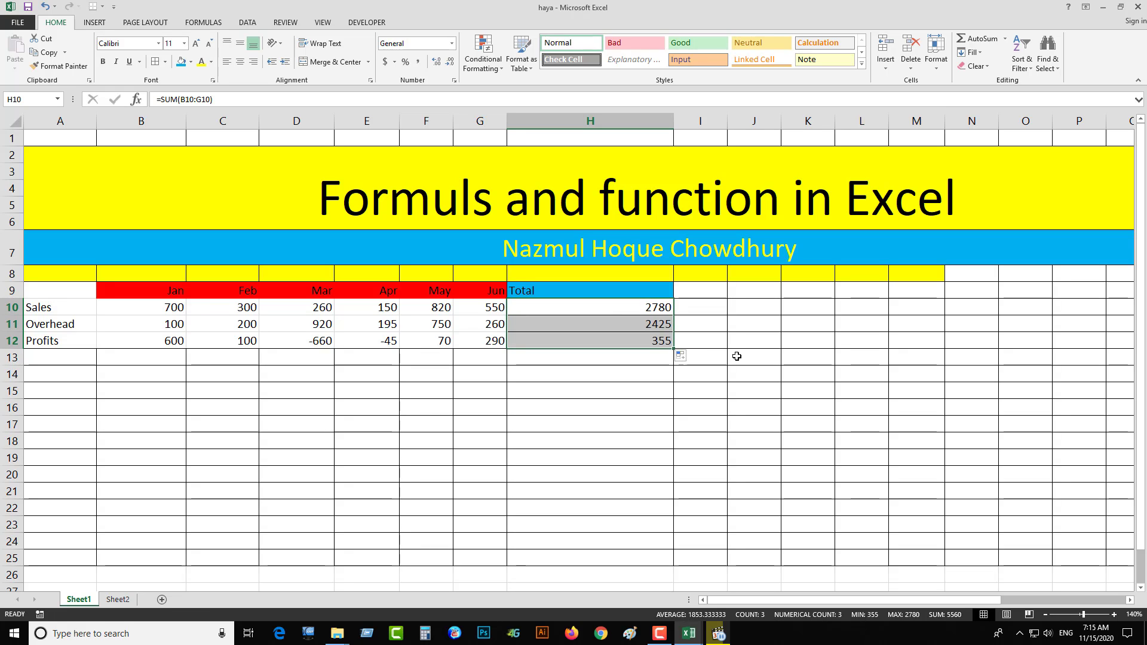
{"action": "left_click", "coordinate": [618, 341]}
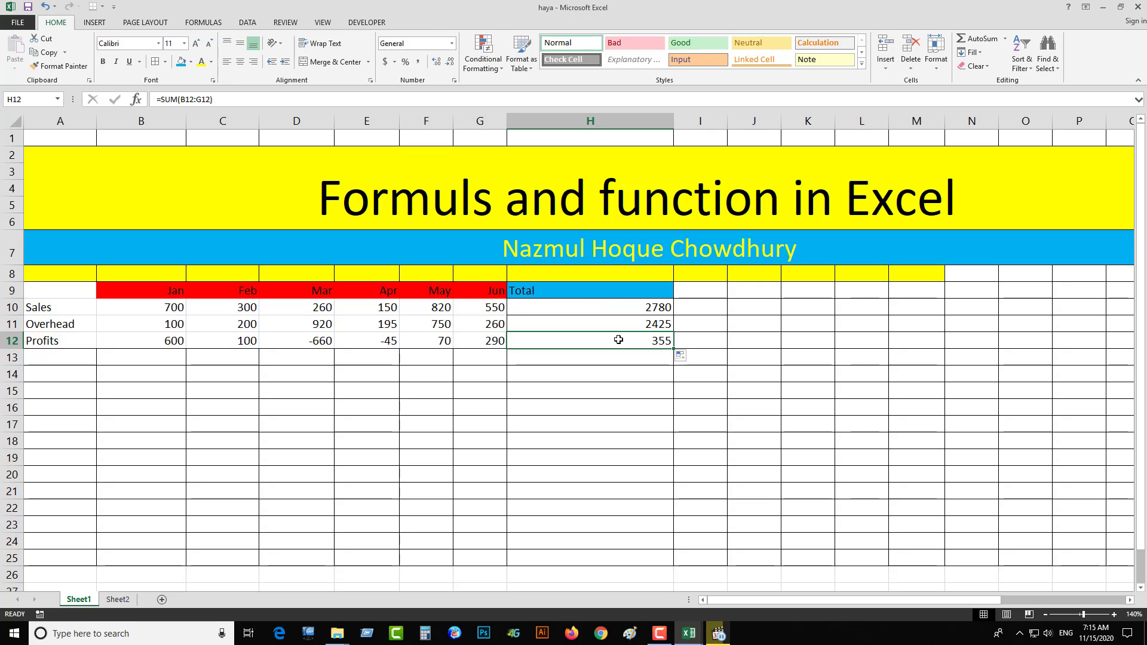
{"action": "left_click", "coordinate": [613, 306]}
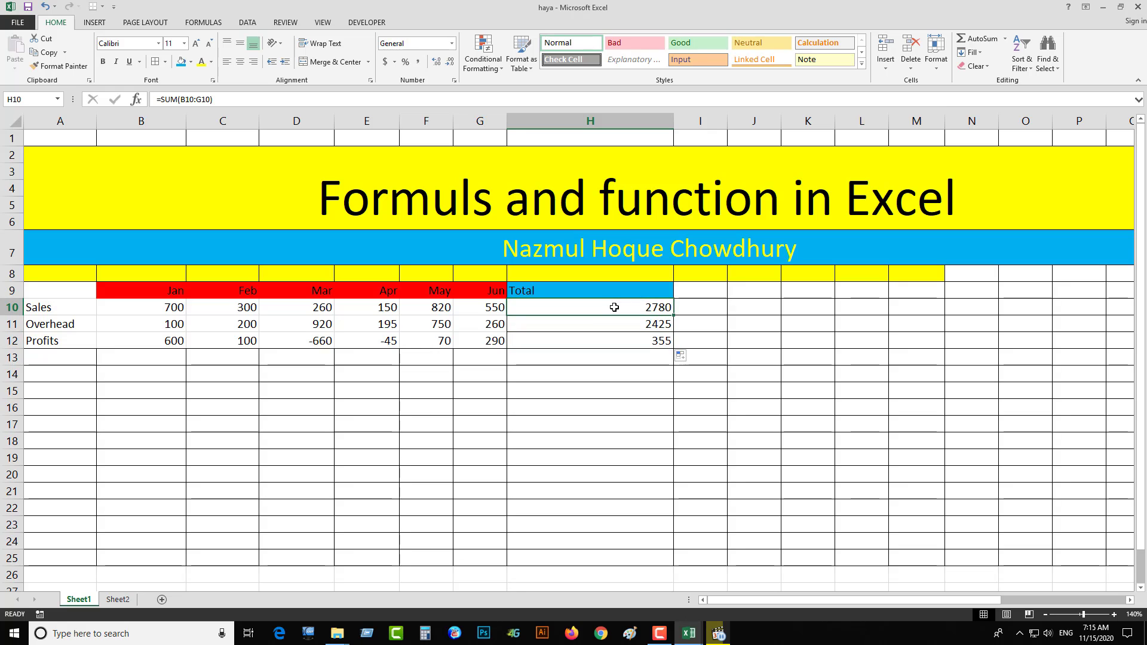
{"action": "left_click_drag", "start_coordinate": [168, 307], "coordinate": [478, 309]}
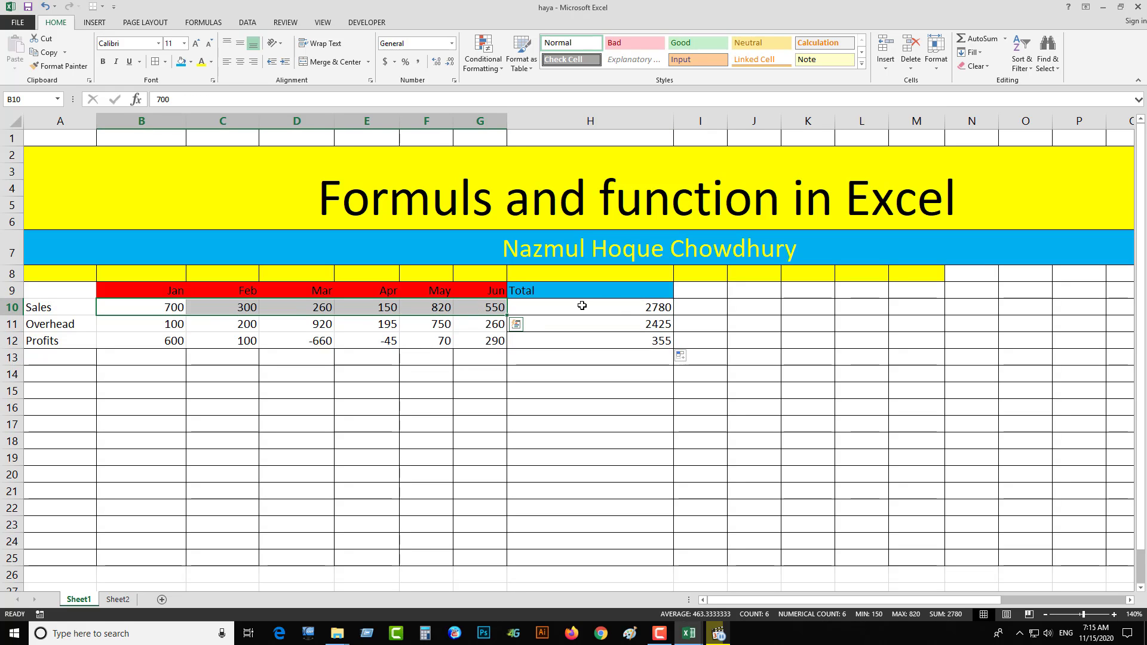
{"action": "left_click", "coordinate": [582, 306]}
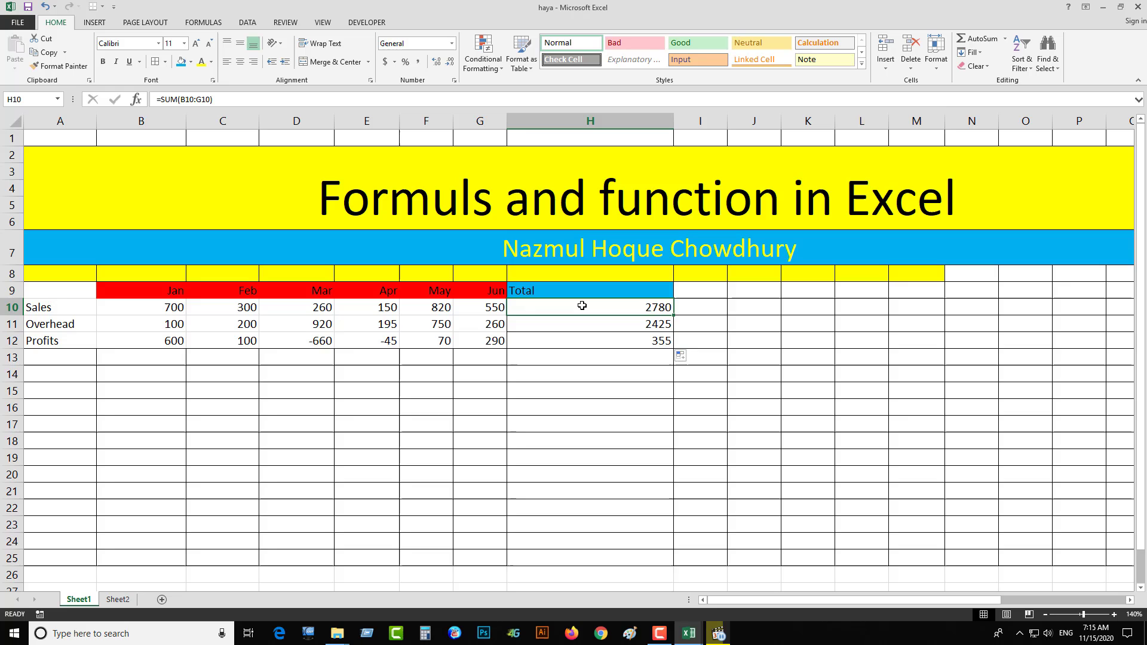
- Enter the heading Average in I9, next to the Total heading
{"action": "left_click", "coordinate": [687, 309]}
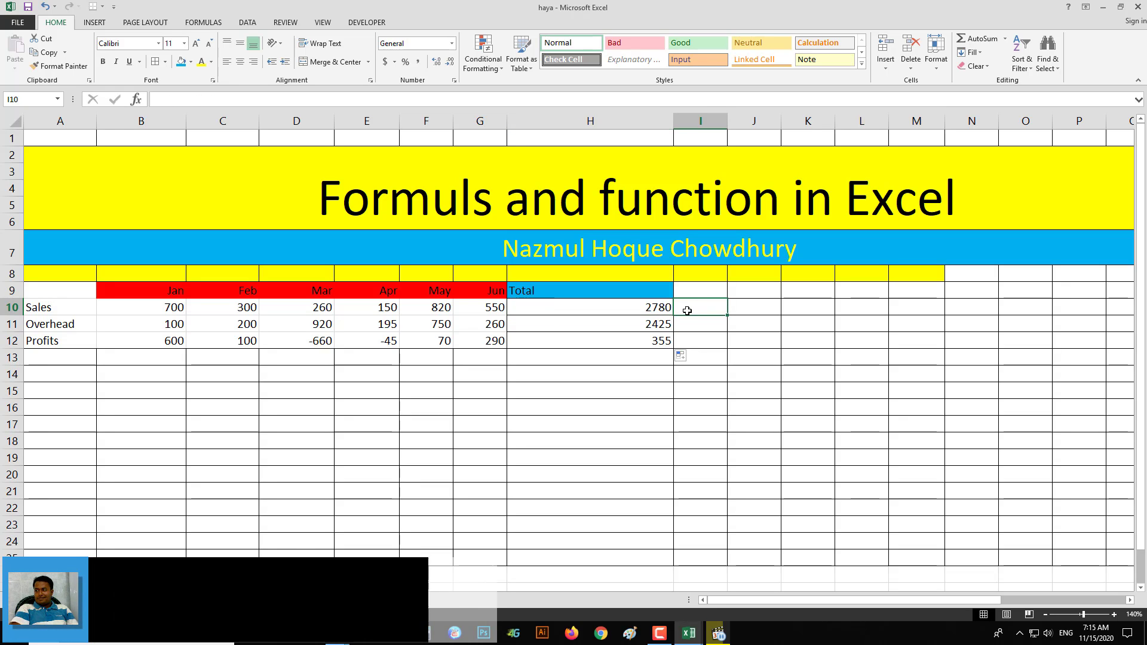
{"action": "left_click", "coordinate": [688, 295]}
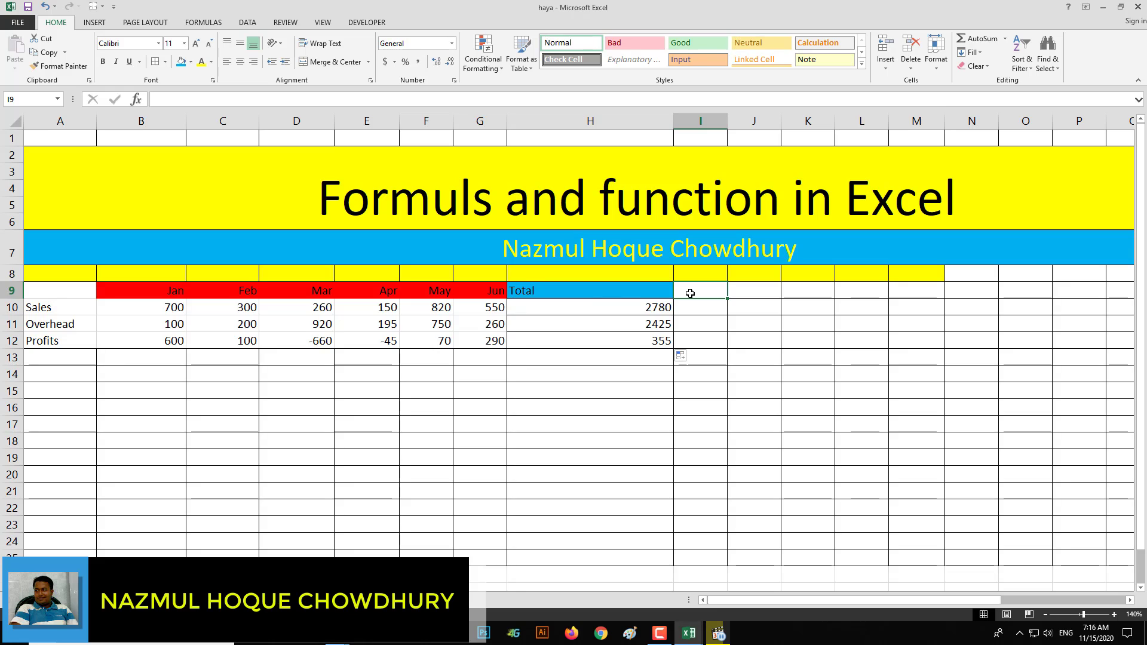
{"action": "type", "text": "Ave"}
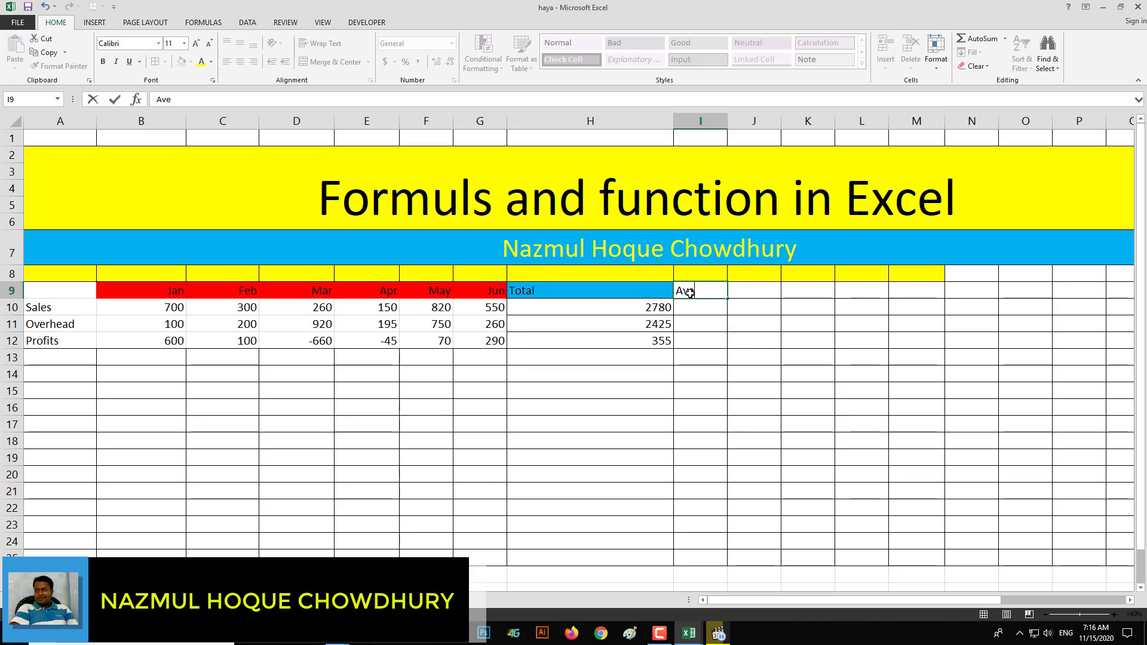
{"action": "type", "text": "rage"}
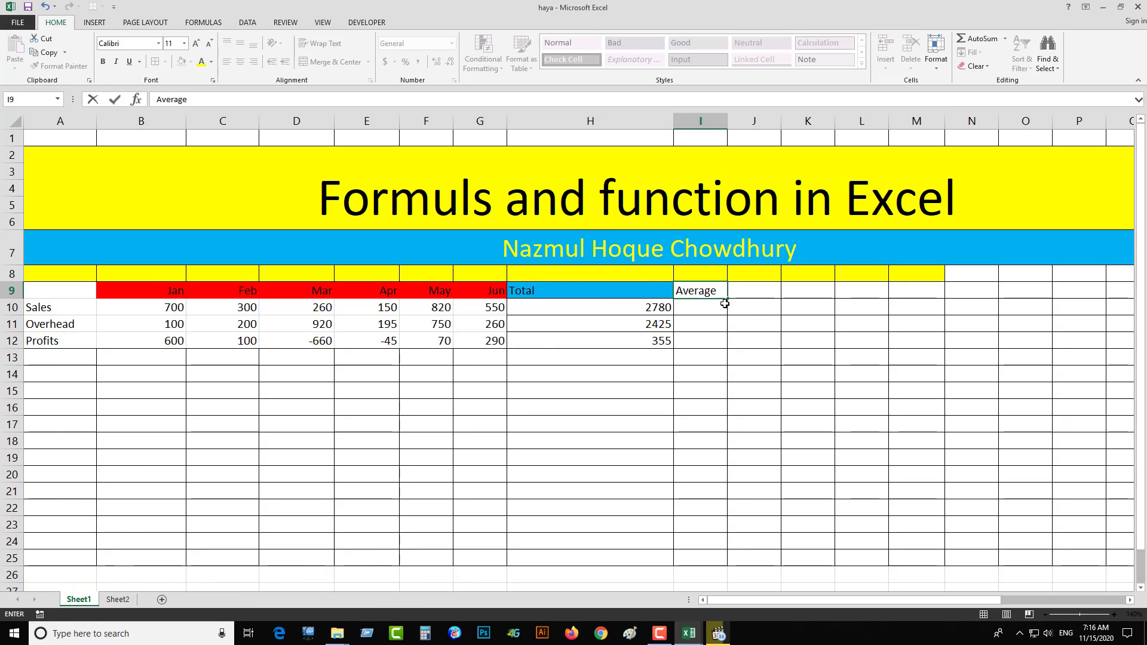
{"action": "left_click", "coordinate": [750, 301]}
- Fill the Average heading cell I9 with the standard red colour
{"action": "left_click", "coordinate": [712, 301]}
{"action": "left_click", "coordinate": [712, 293]}
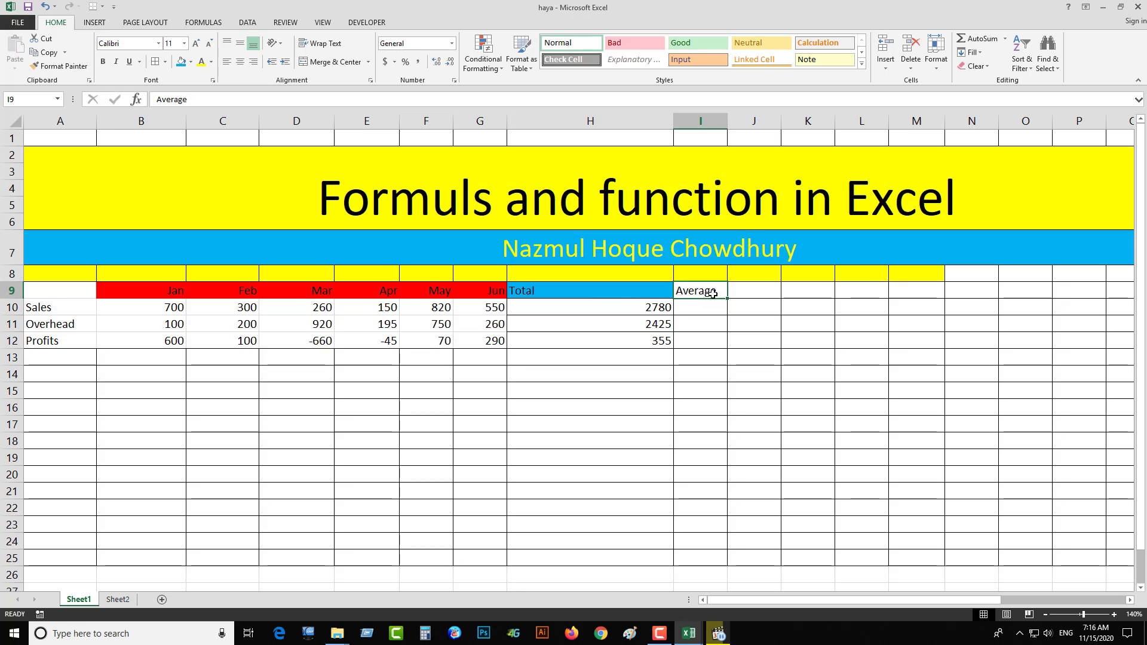
{"action": "left_click", "coordinate": [191, 62]}
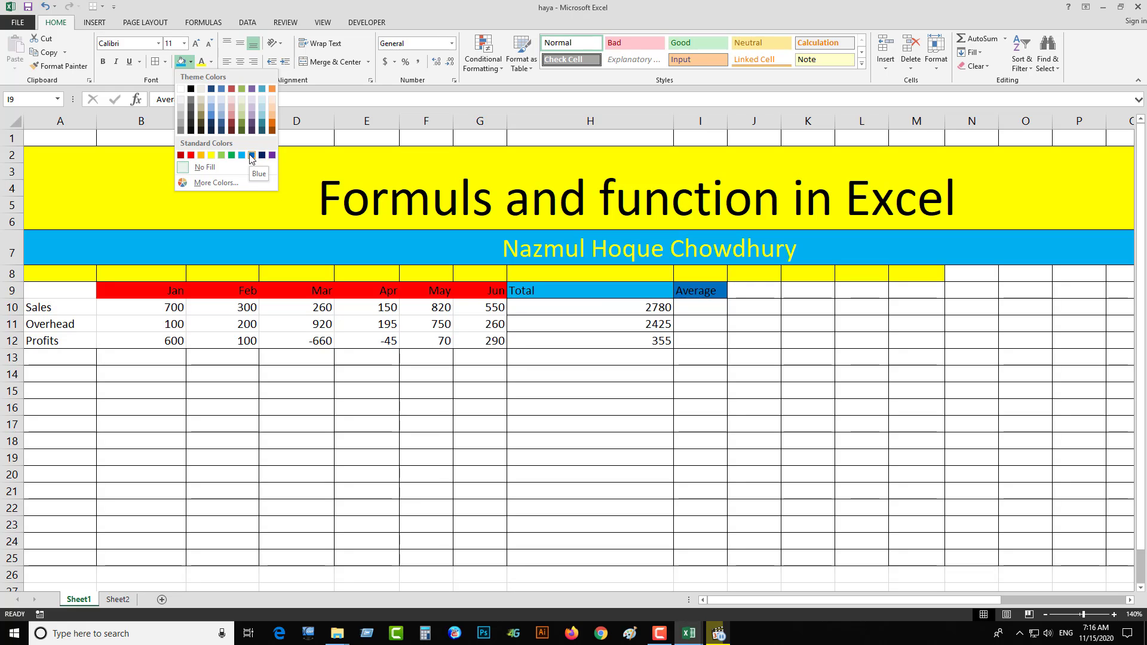
{"action": "left_click", "coordinate": [190, 156]}
- Calculate the Sales average in I10 as =H10/6 and fill the formula down through I12
{"action": "left_click", "coordinate": [685, 307]}
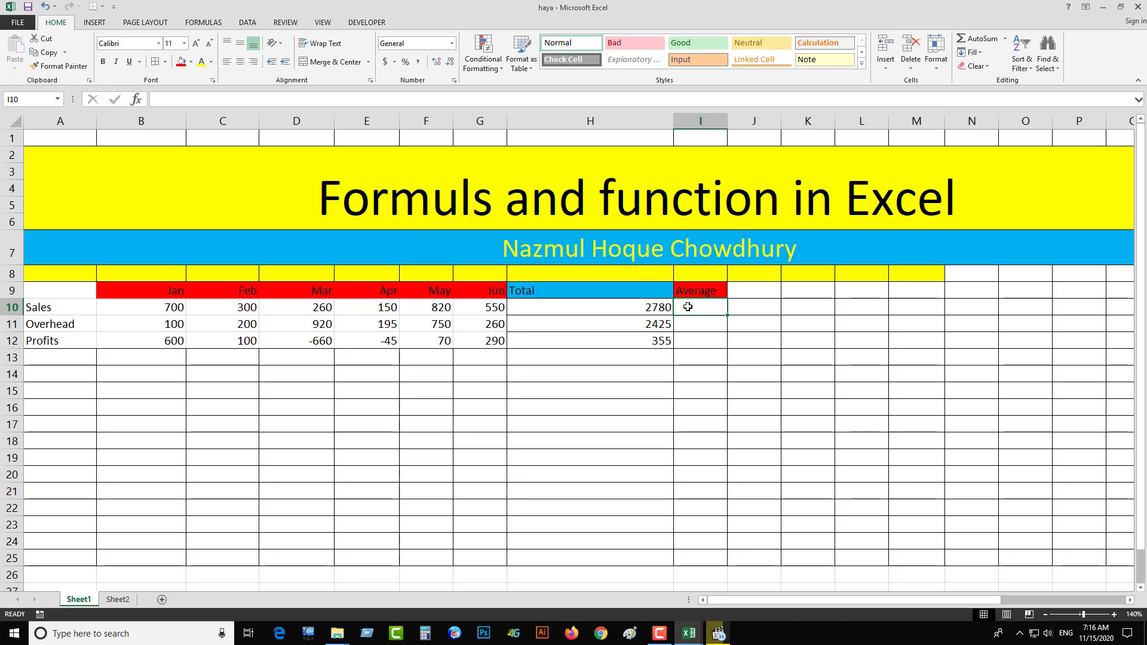
{"action": "left_click", "coordinate": [650, 311]}
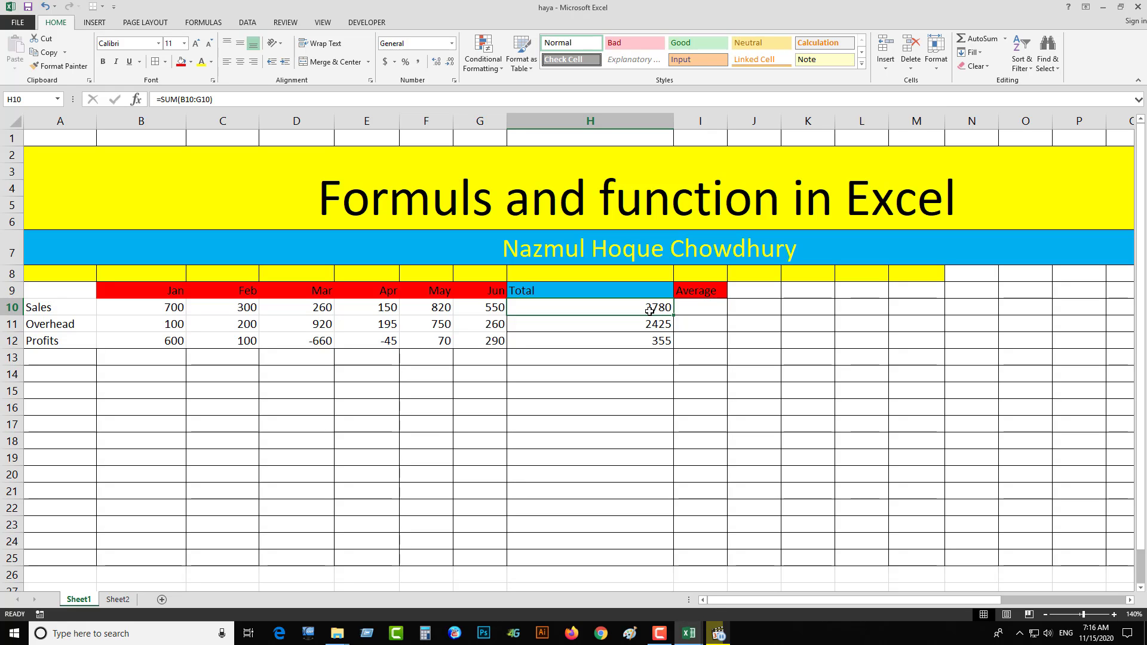
{"action": "left_click", "coordinate": [704, 312]}
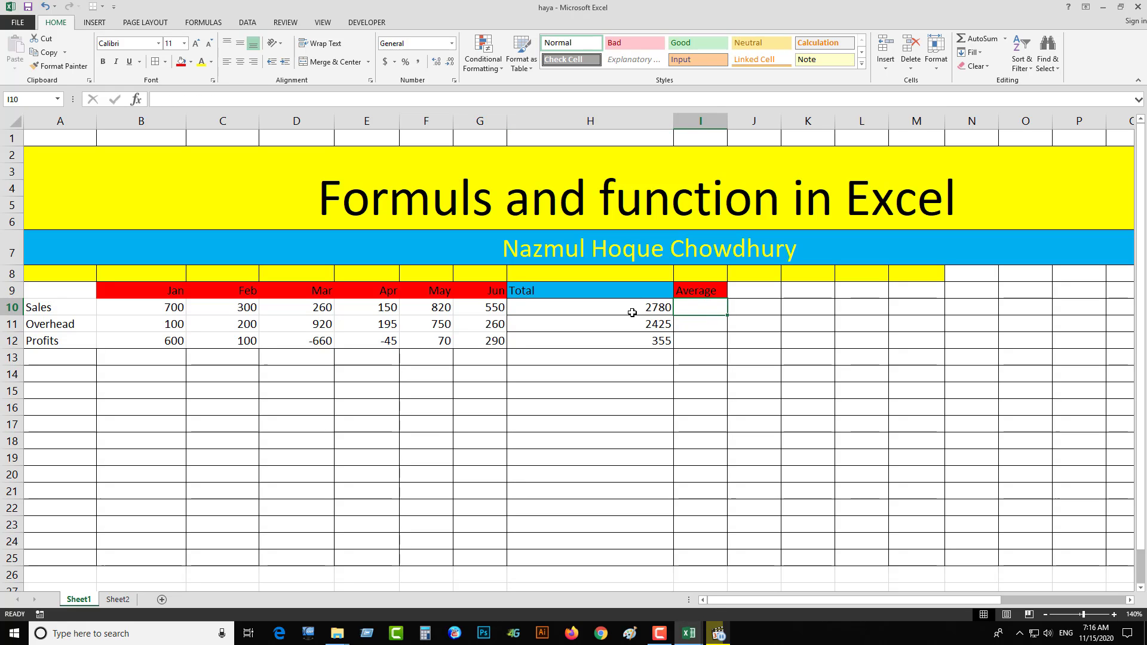
{"action": "left_click", "coordinate": [632, 312]}
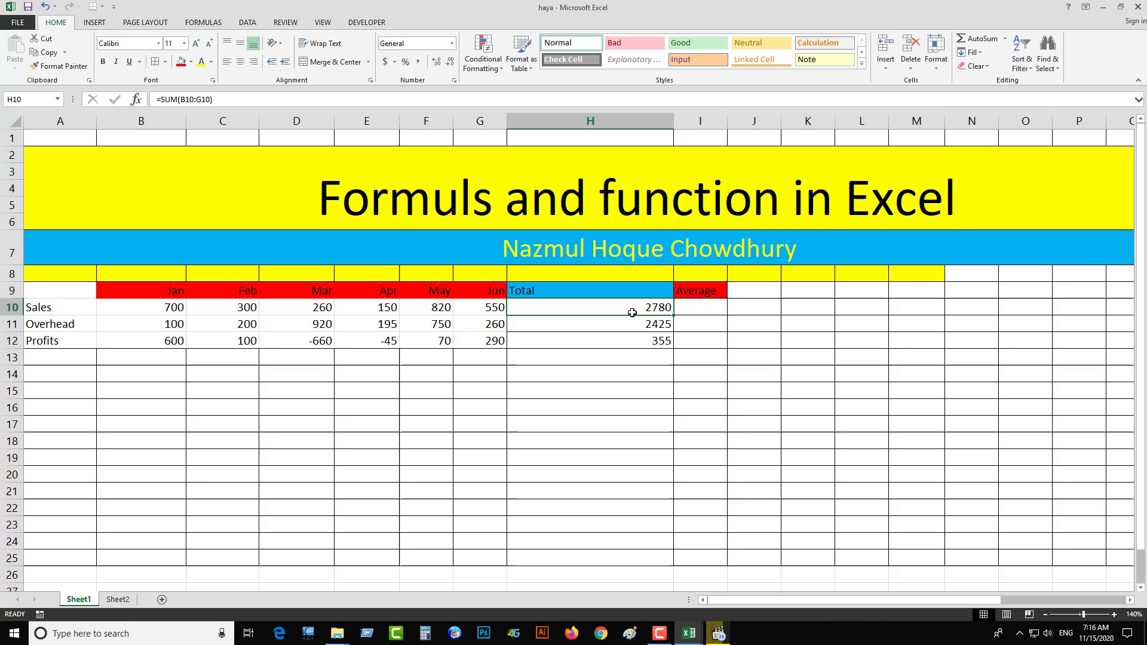
{"action": "left_click", "coordinate": [698, 307]}
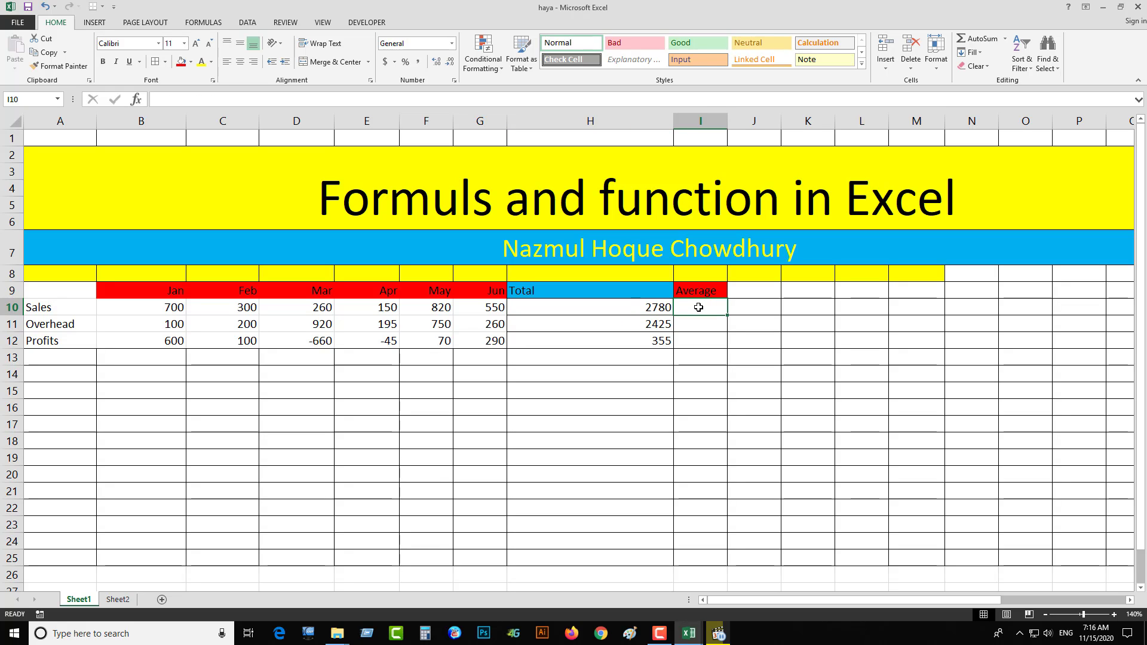
{"action": "type", "text": "="}
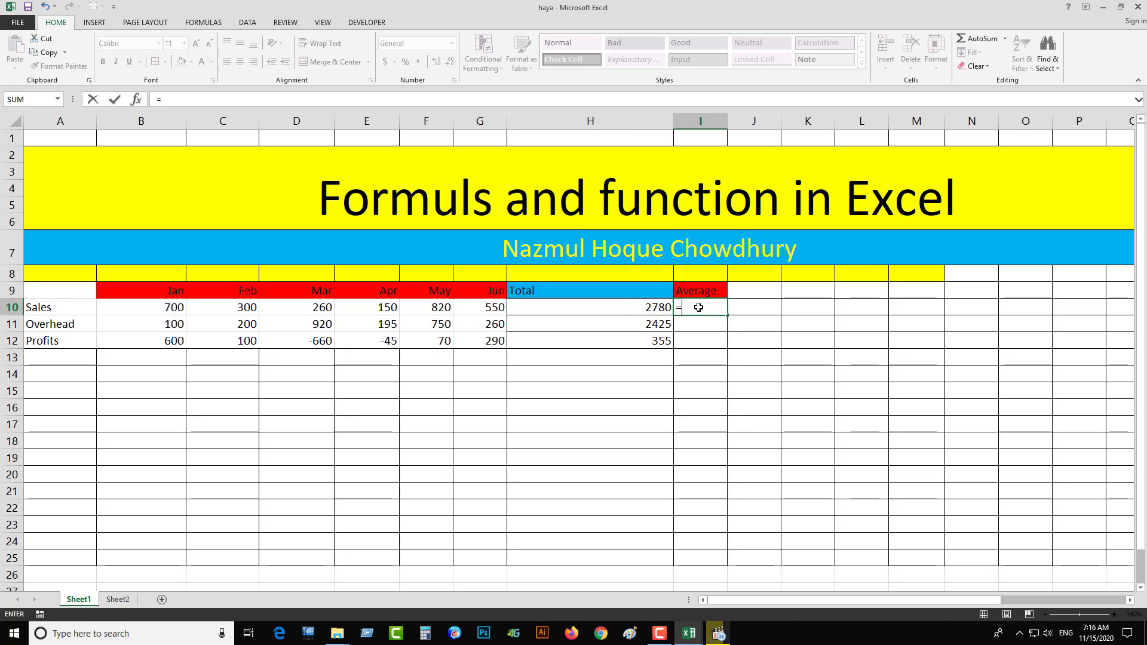
{"action": "left_click", "coordinate": [657, 313]}
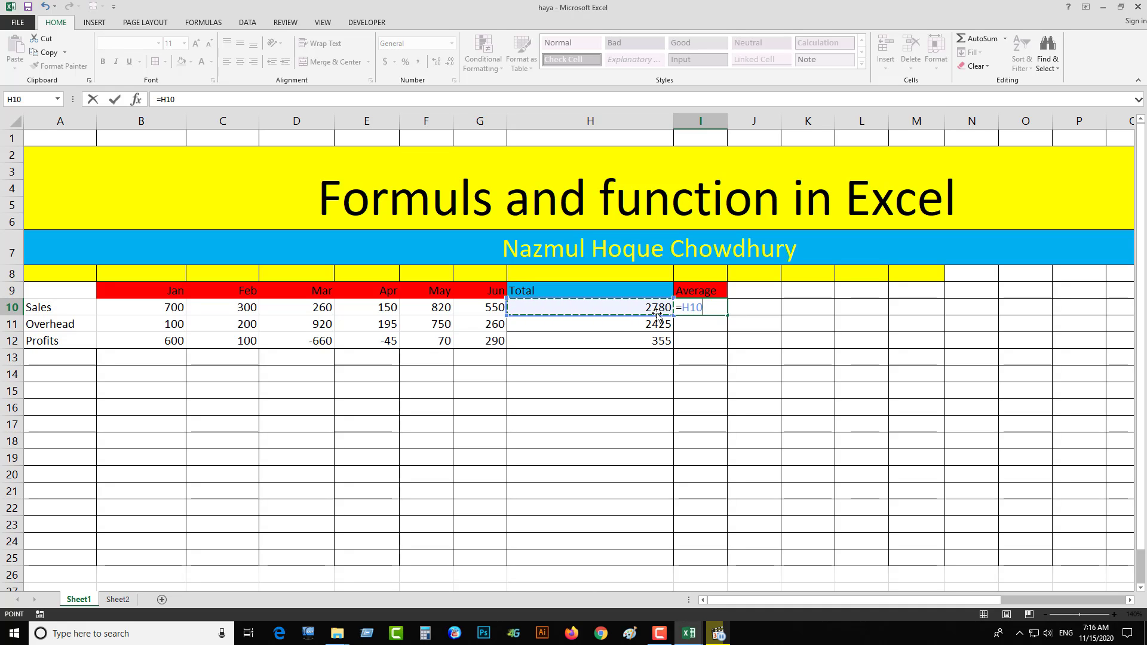
{"action": "type", "text": "/6"}
{"action": "key", "text": "Return"}
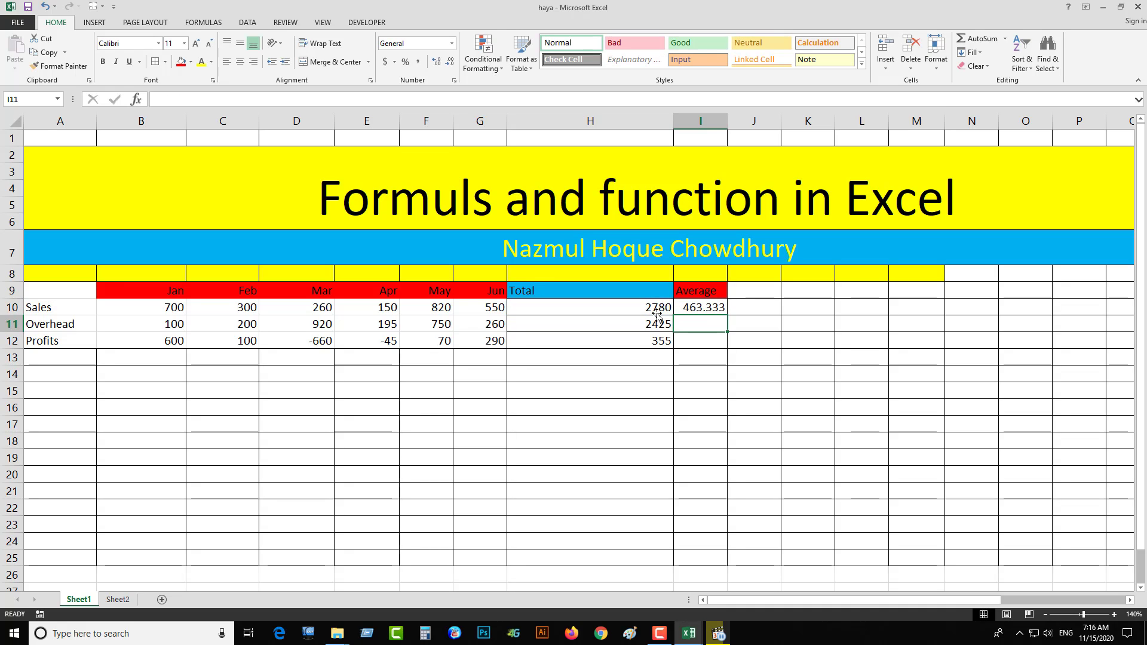
{"action": "left_click", "coordinate": [686, 308]}
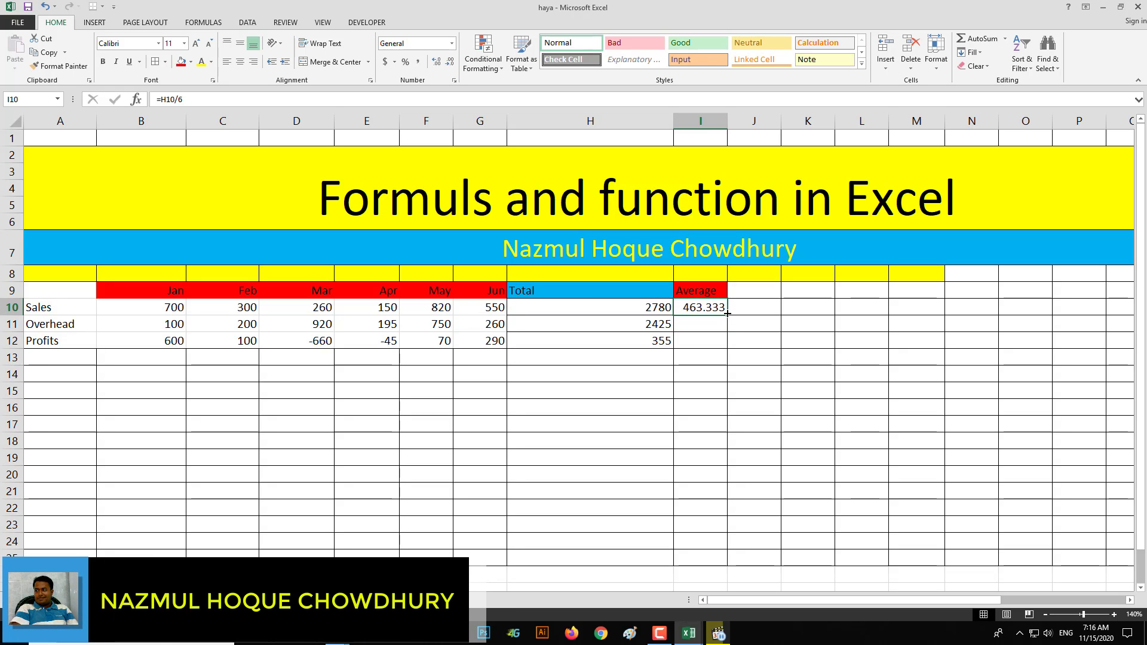
{"action": "left_click_drag", "start_coordinate": [727, 313], "coordinate": [732, 345]}
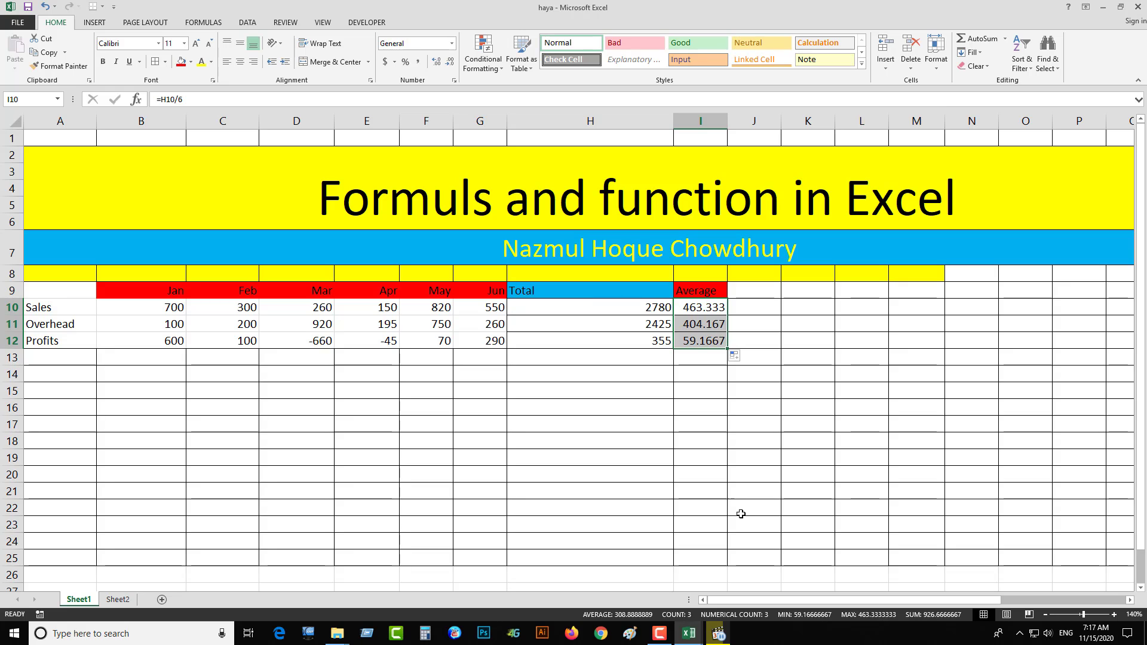
{"action": "left_click", "coordinate": [660, 634]}
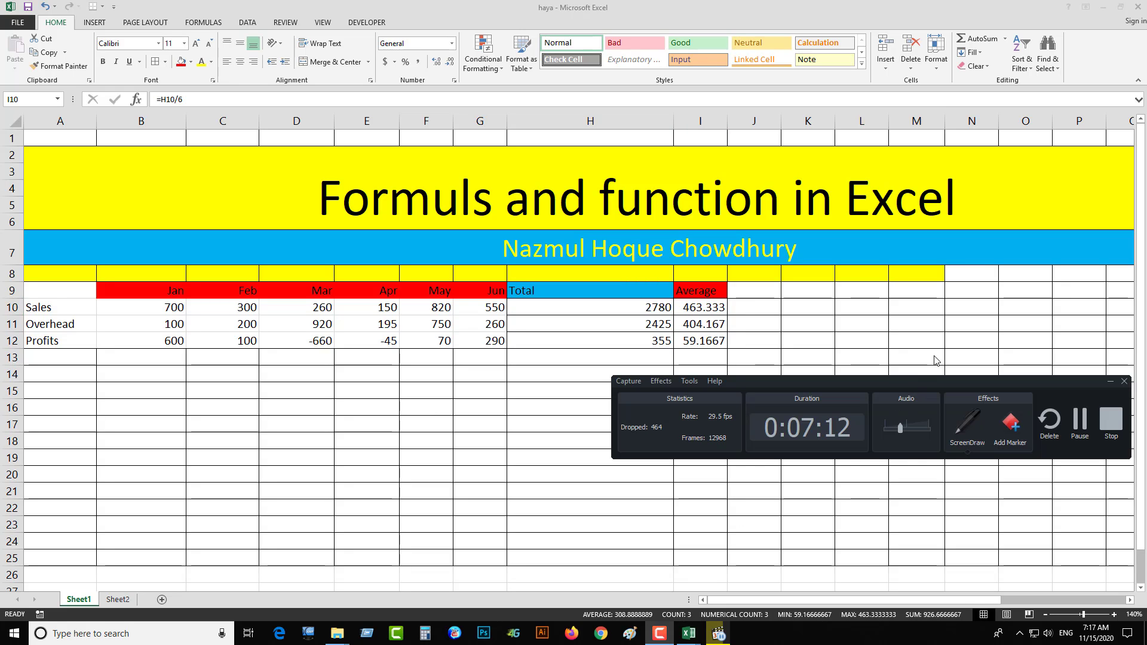
{"action": "left_click_drag", "start_coordinate": [979, 378], "coordinate": [947, 370]}
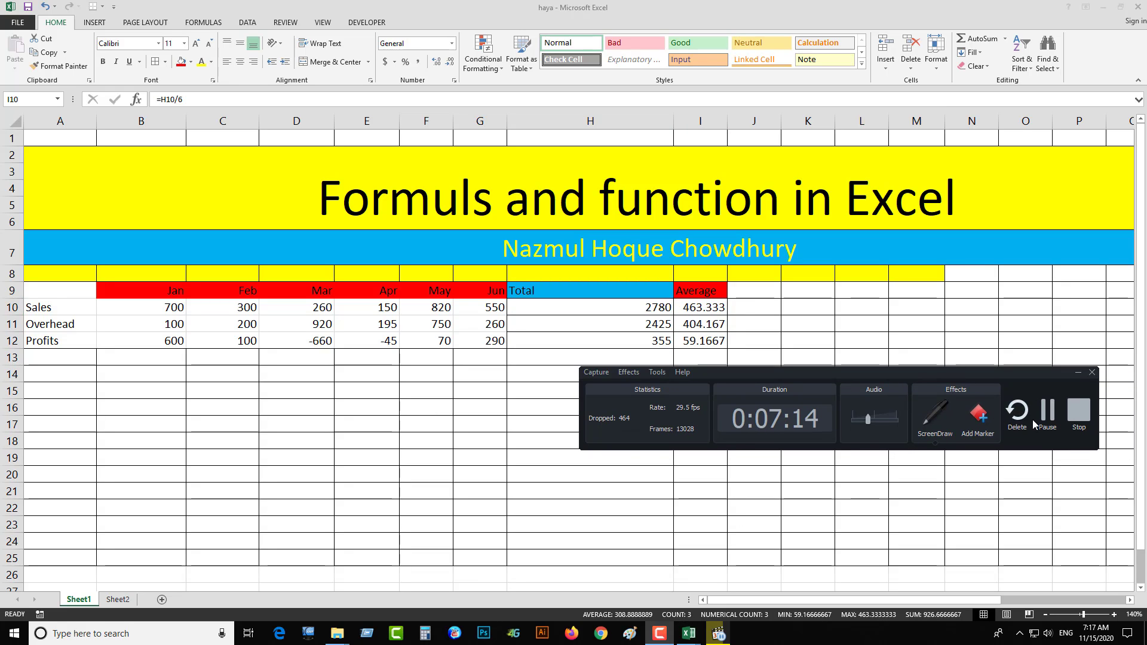